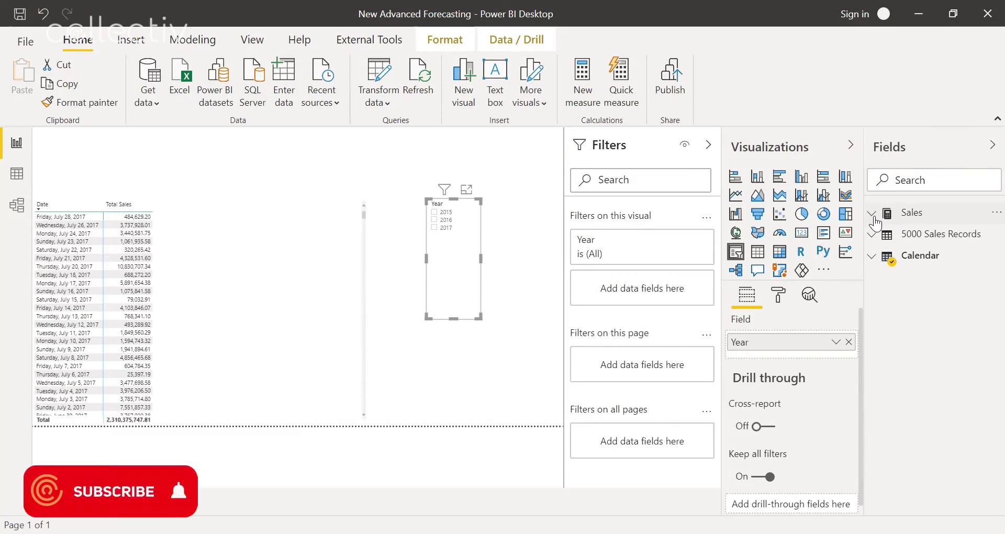
Review the DAX of the Total Sales measure and the Calendar table, then collapse both field lists
click(906, 213)
click(927, 239)
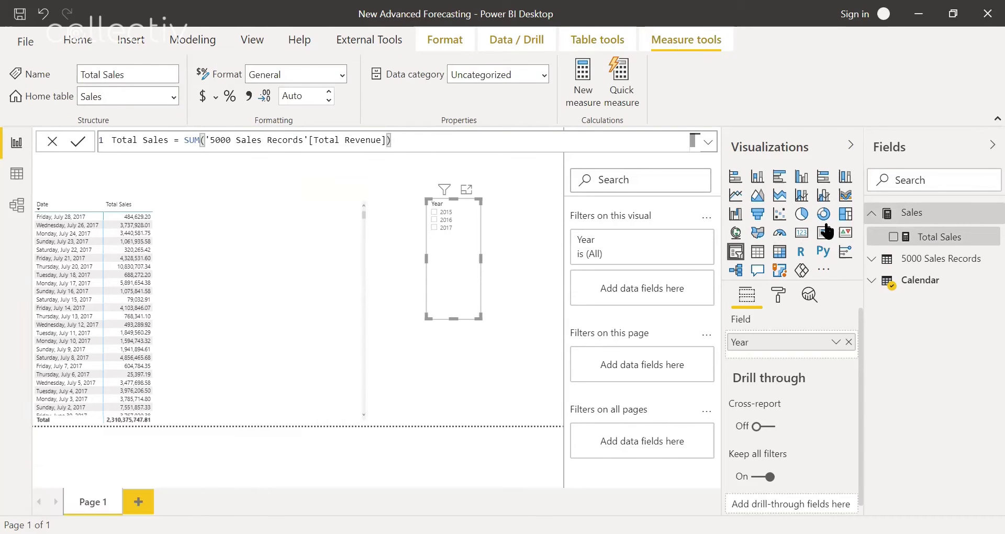
click(879, 291)
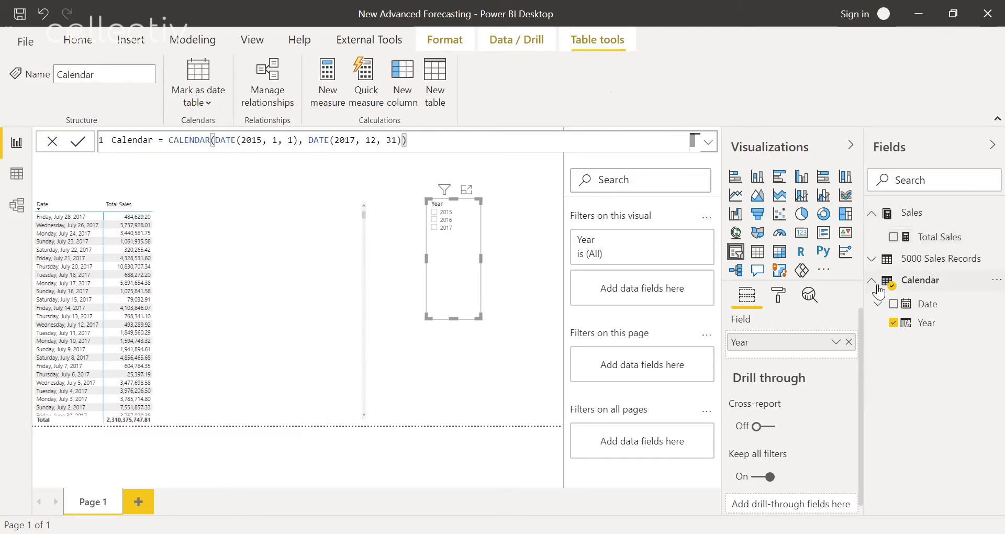
click(880, 290)
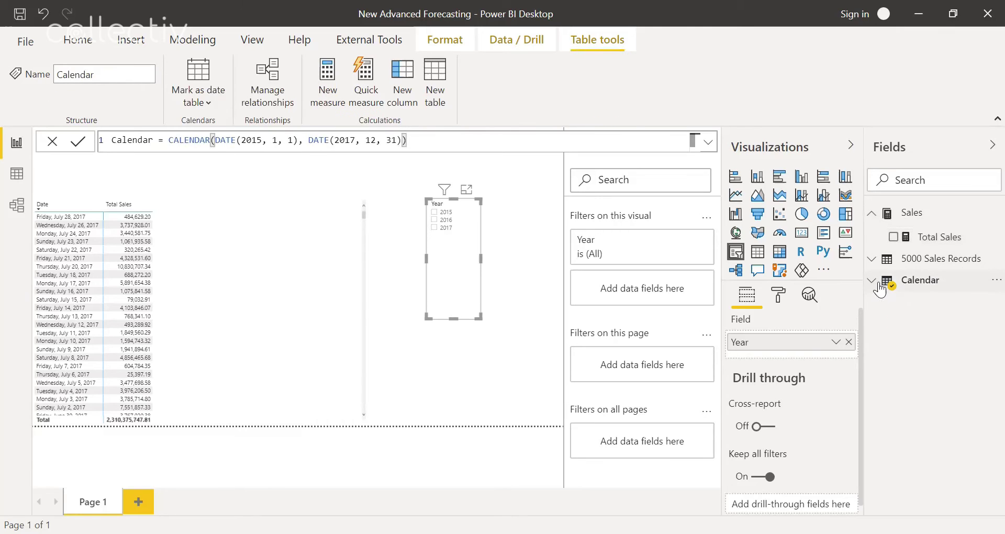
click(882, 212)
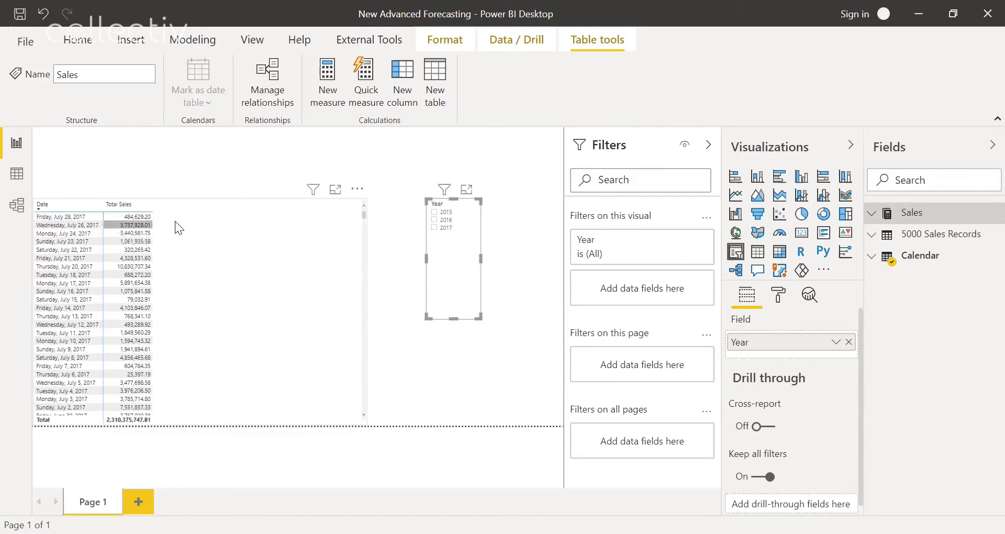
Create measure Sales LY = CALCULATE([Total Sales], SAMEPERIODLASTYEAR('Calendar'[Date])) in the Sales table
click(926, 216)
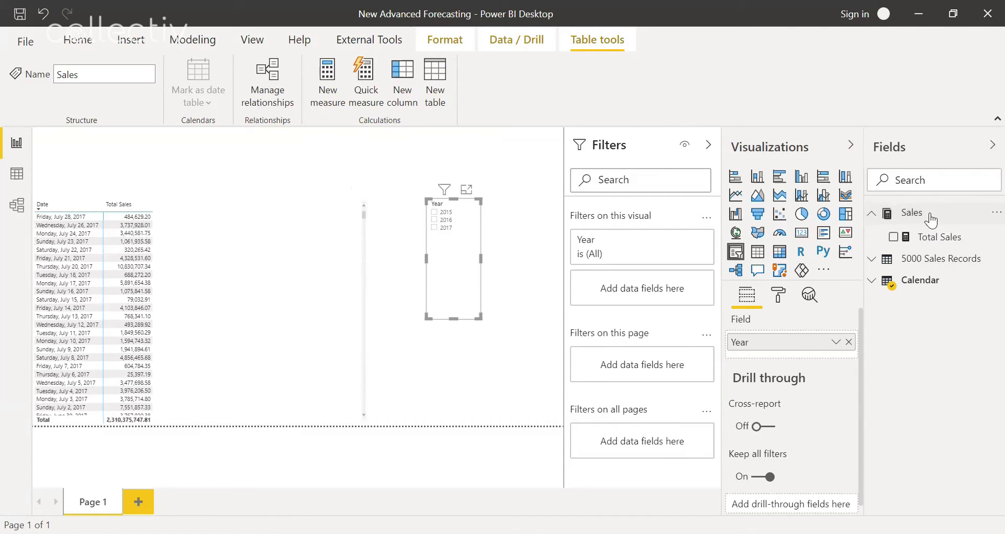
click(332, 104)
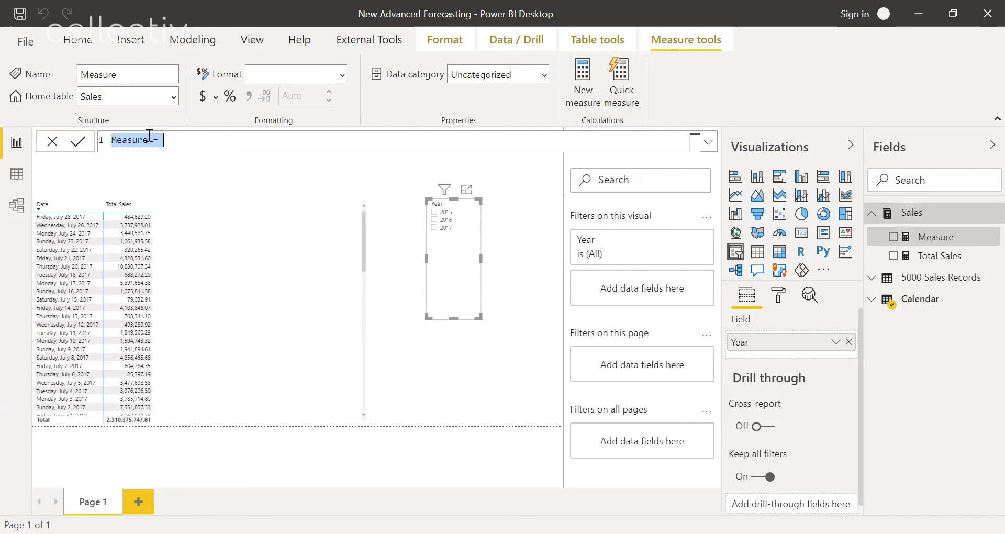
click(150, 135)
key(BackSpace)
key(BackSpace)
key(BackSpace)
key(BackSpace)
key(BackSpace)
key(BackSpace)
key(BackSpace)
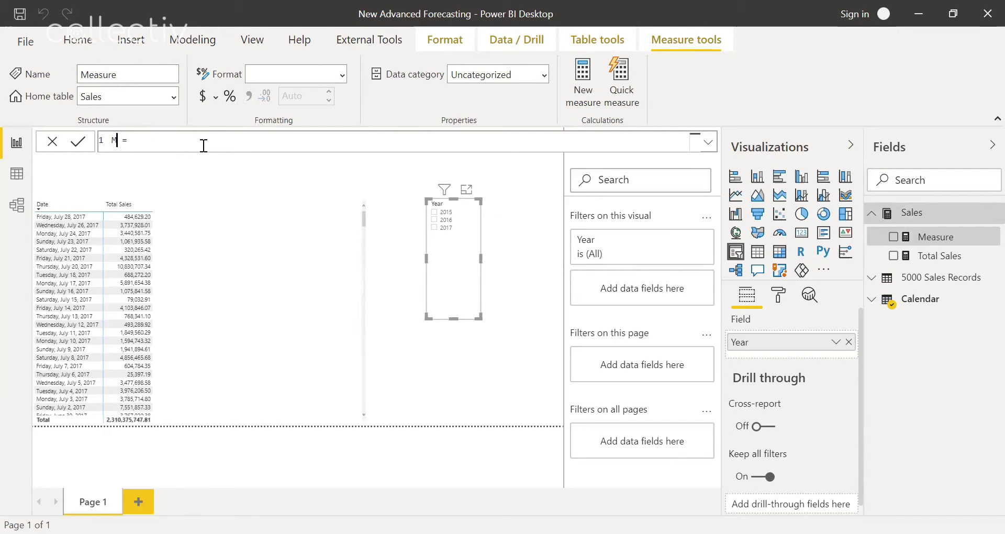
text(Sales LY)
click(203, 146)
text(CALCULATE()
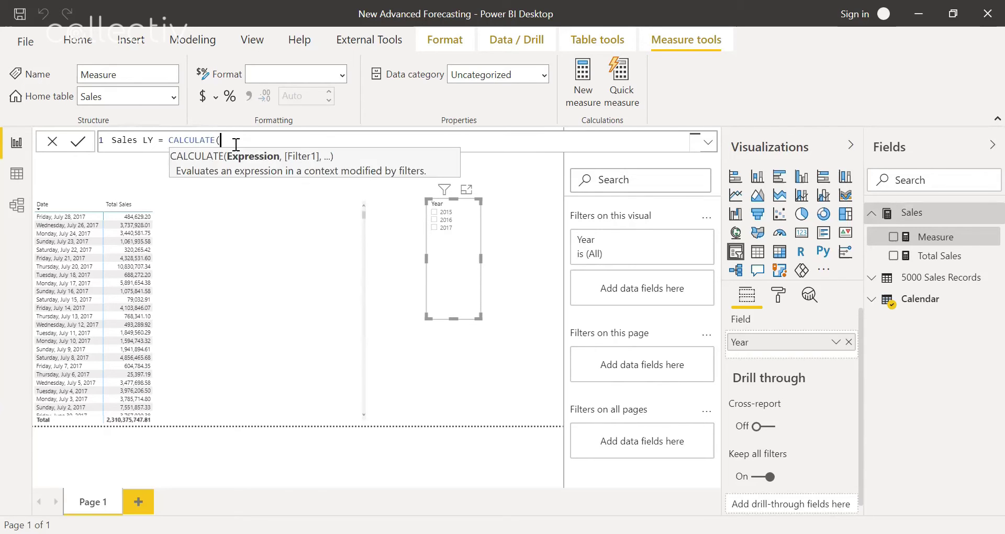
text([Tot)
key(Tab)
text(, SAME)
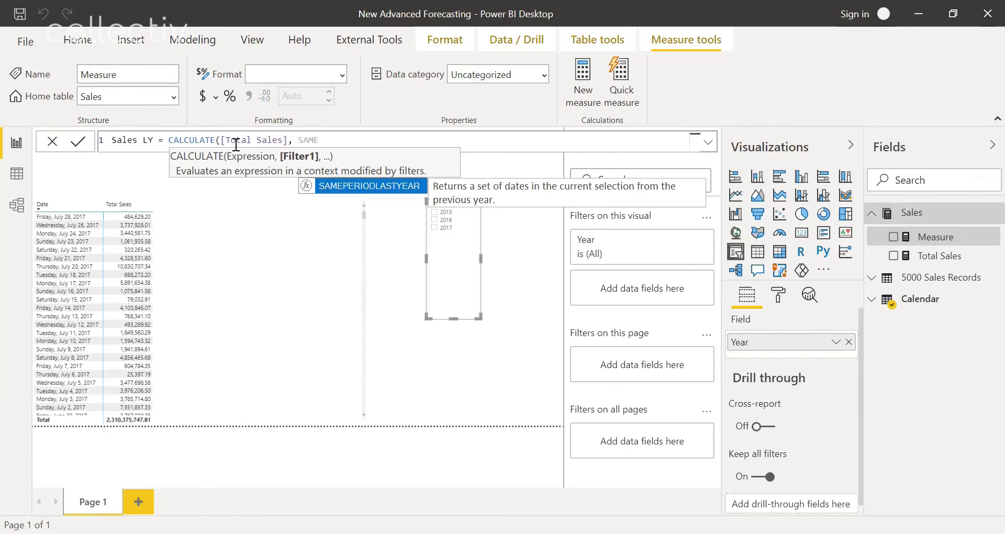
text(PERIODLASTYEAR()
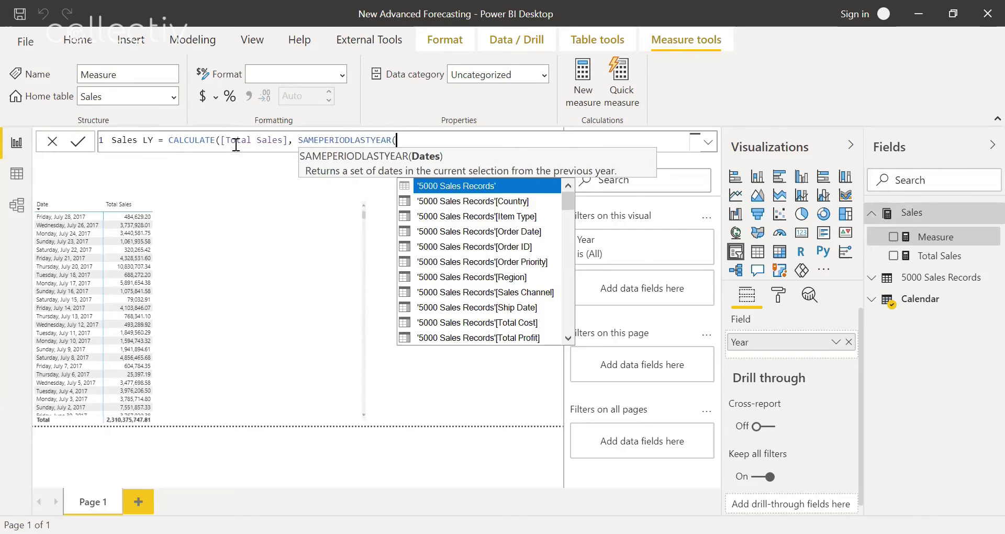
text(Ca)
key(Down)
key(Down)
key(Down)
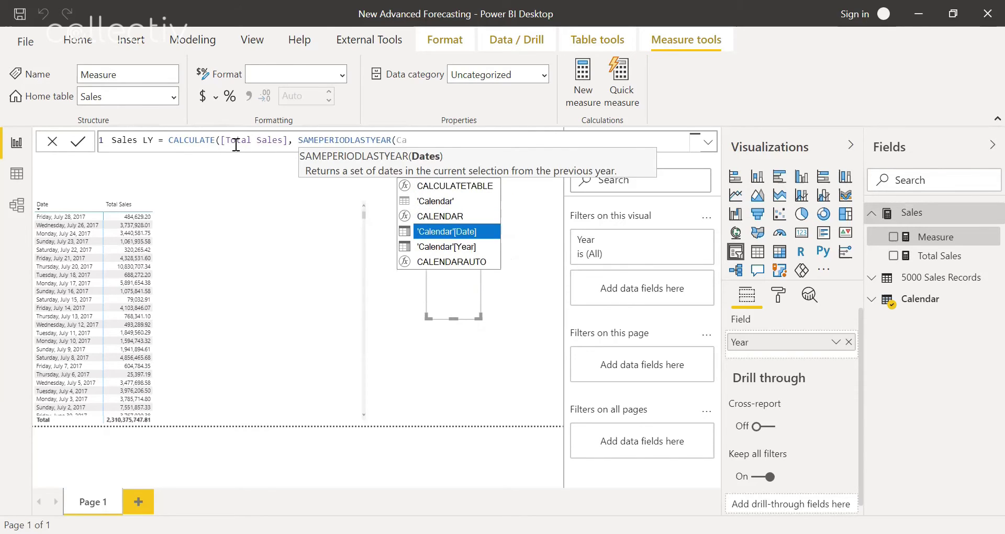
key(Tab)
text()))
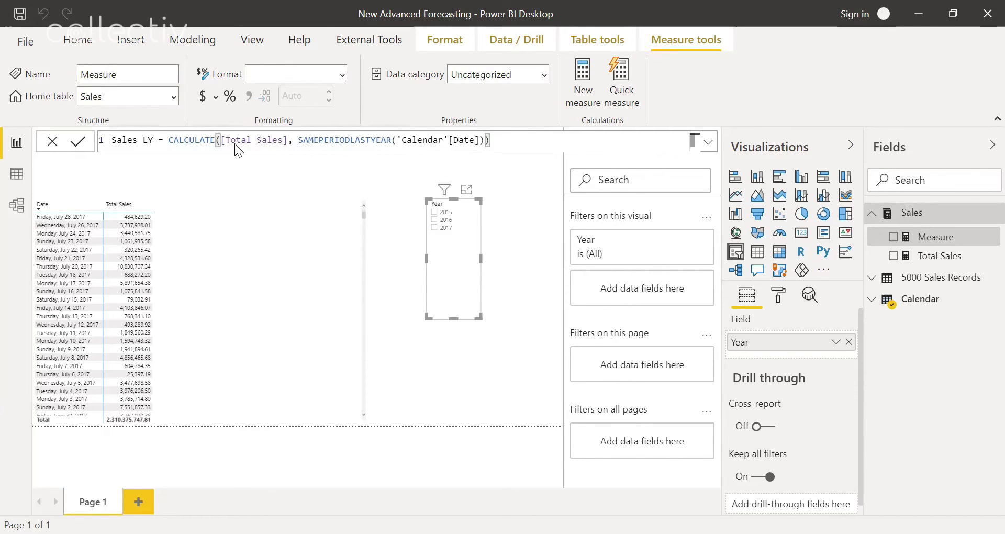
key(Return)
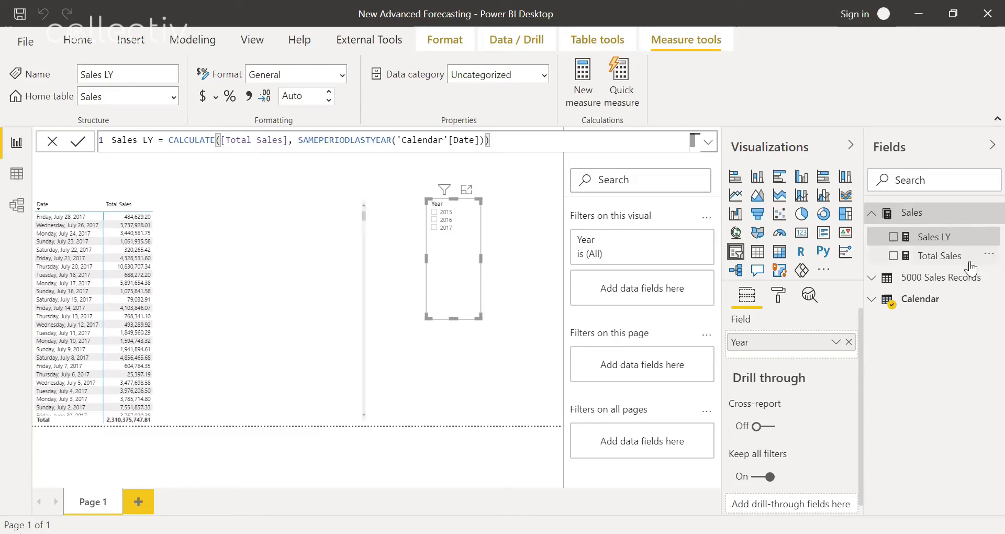
Add Sales LY to the daily table and review its values, totalling 1,839,823,547.55
drag(950, 237, 209, 291)
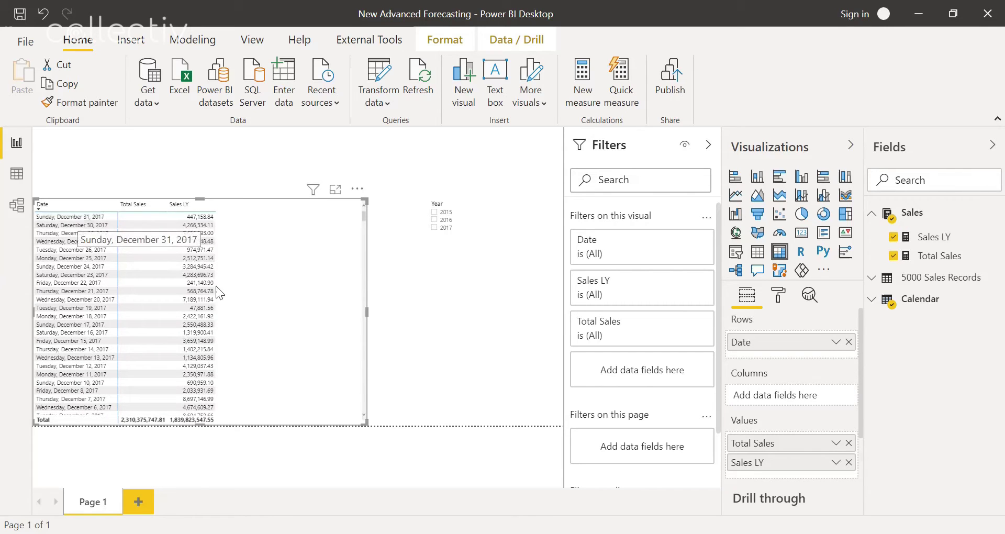
scroll(212, 287, down, 20)
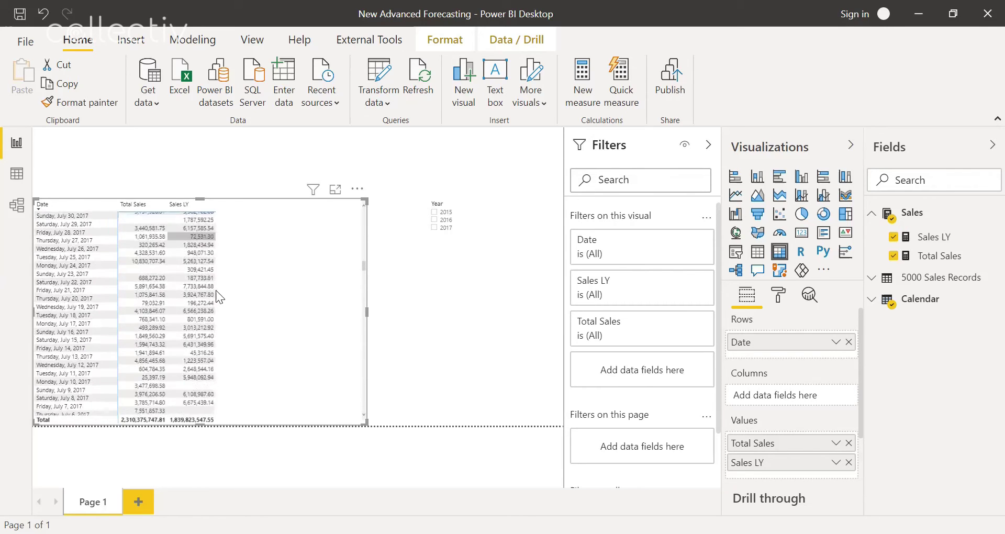
scroll(216, 291, down, 20)
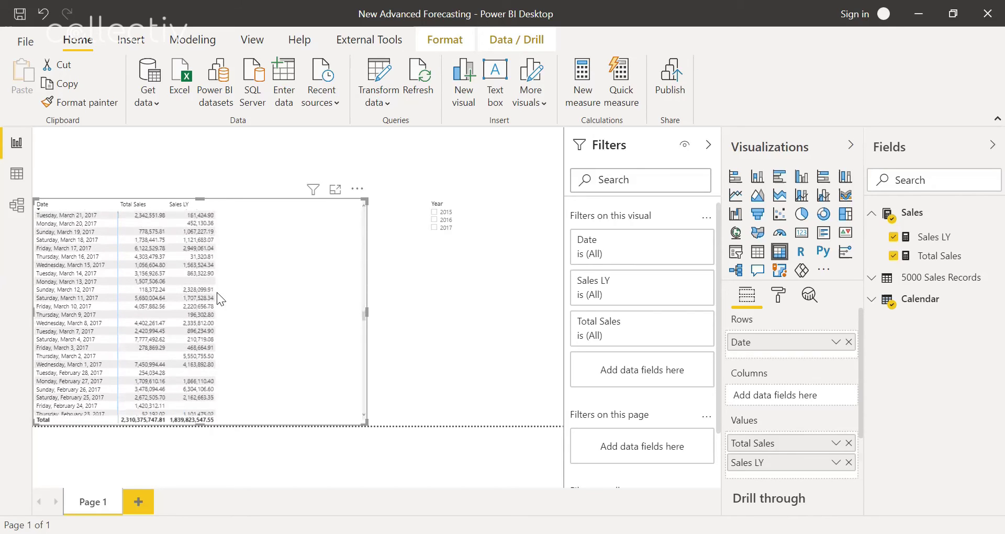
scroll(218, 292, down, 16)
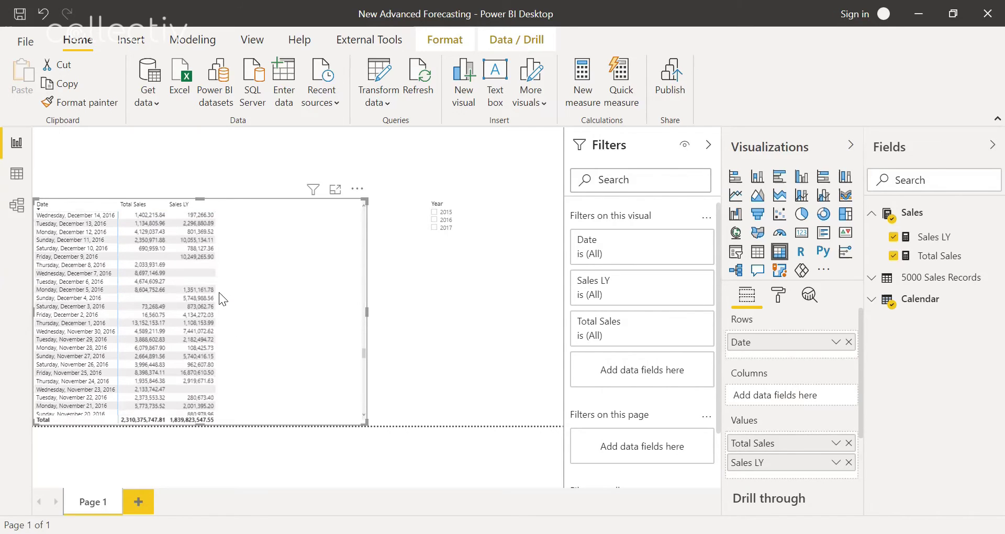
scroll(234, 312, up, 19)
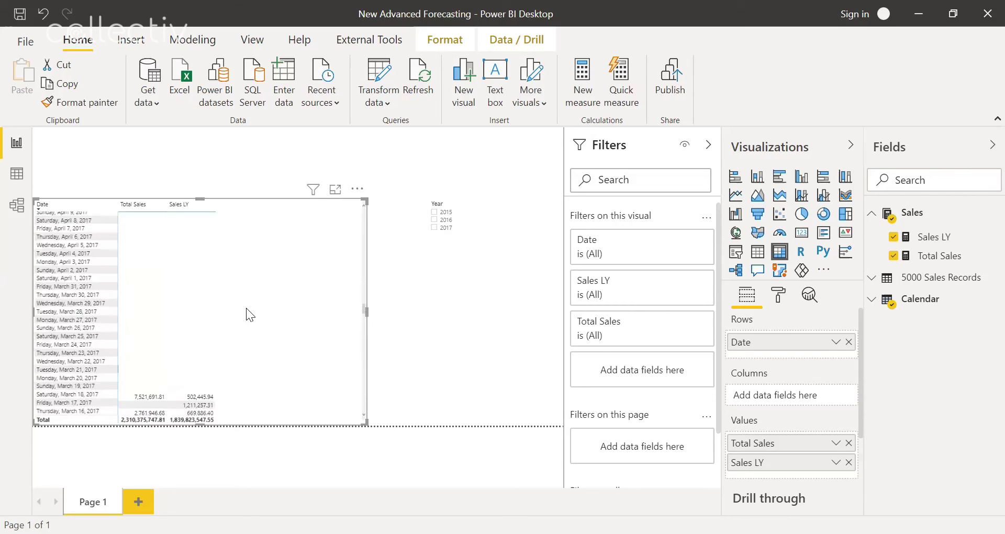
scroll(246, 309, up, 20)
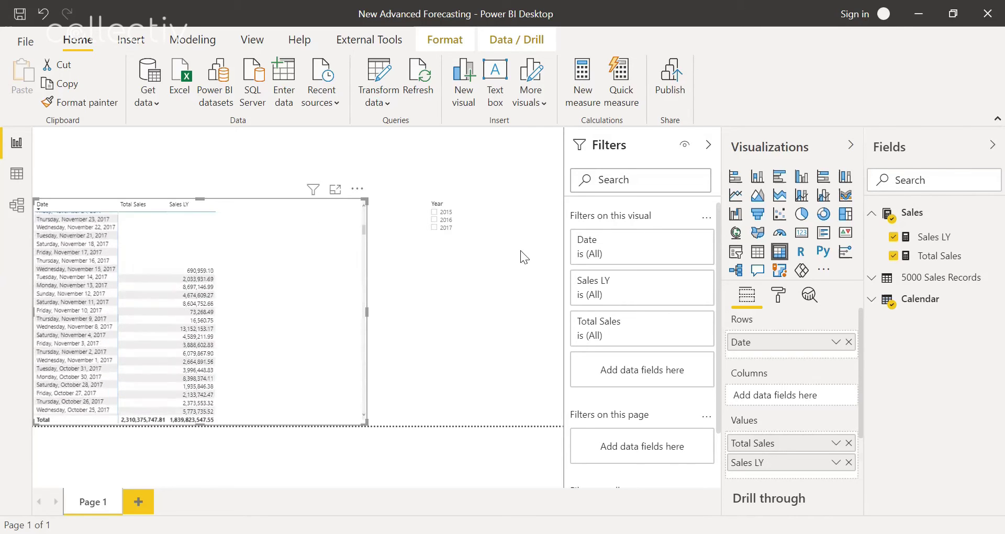
Start a new Sales measure named 2017 Forecast with CALCULATE(Sales[Sales LY], as its opening
click(936, 213)
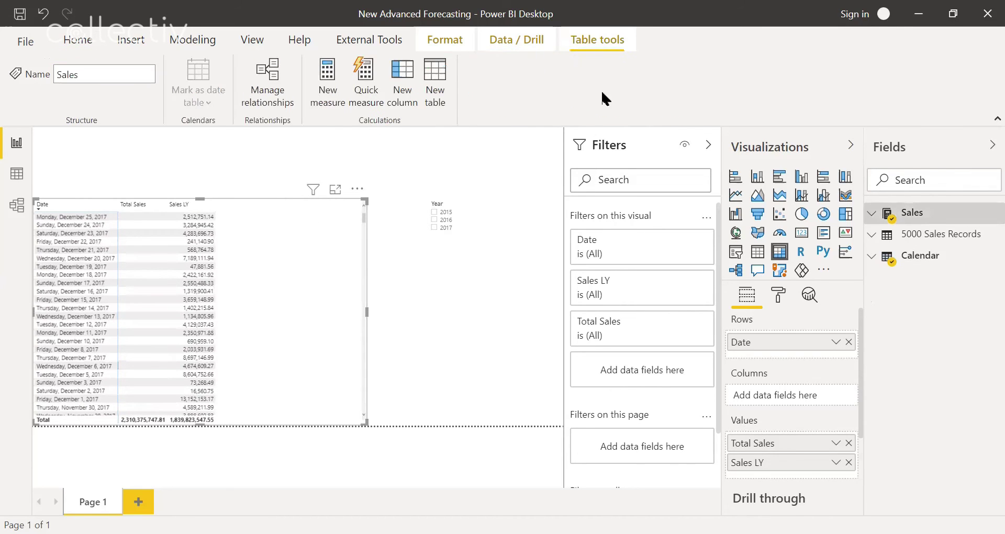
click(338, 91)
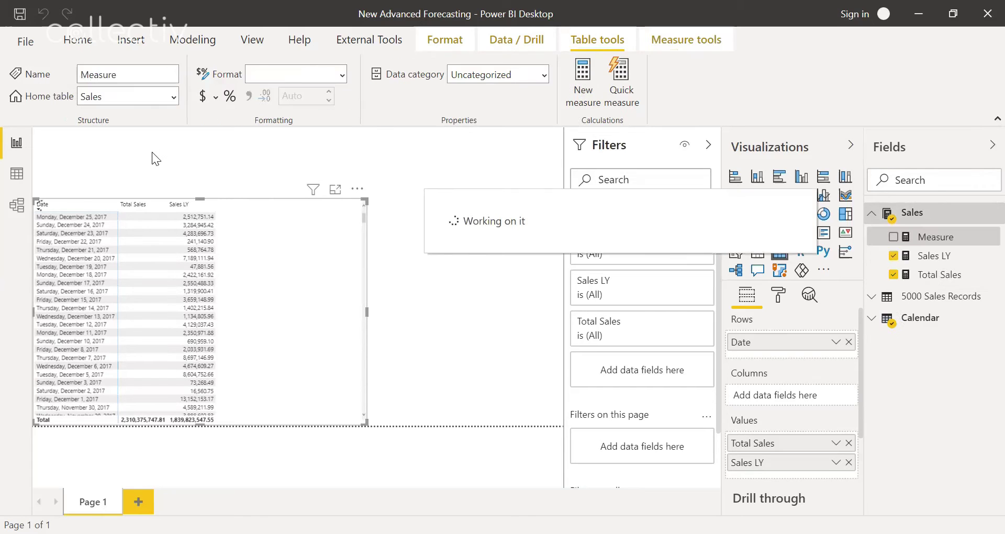
key(BackSpace)
key(BackSpace)
key(BackSpace)
key(BackSpace)
key(BackSpace)
key(BackSpace)
key(BackSpace)
text(2017 Forecast)
click(246, 140)
text(CALCULATE()
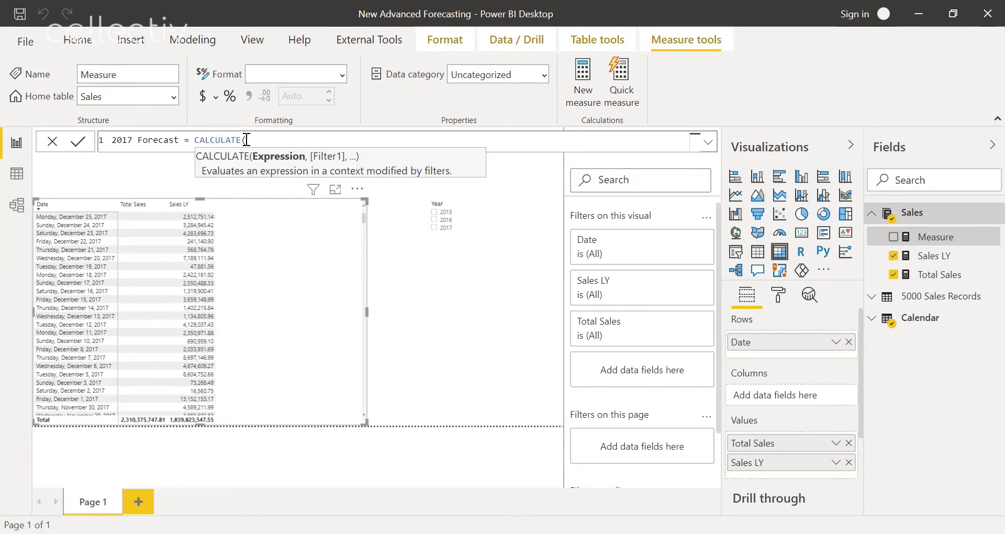
text(Sale)
key(Tab)
text(,)
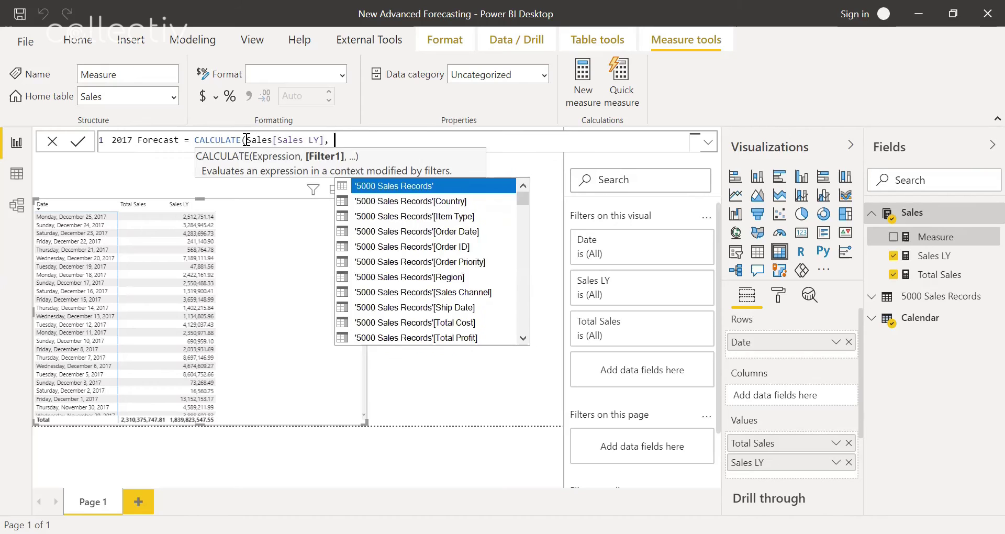
Complete it with FILTER('Calendar', 'Calendar'[Year] = "2017") and commit the measure
key(shift+Return)
text(FILTER)
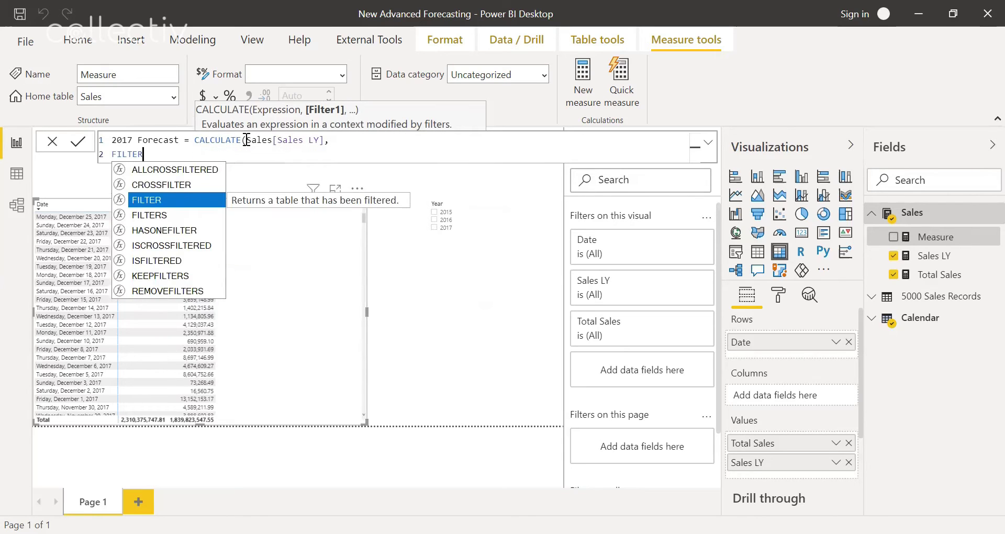
text((Cal)
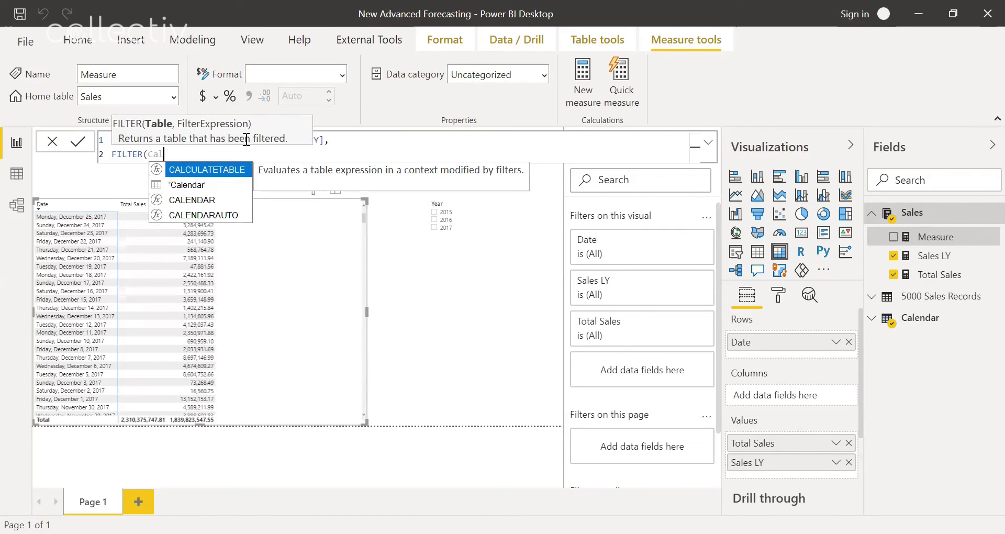
key(Down)
key(Tab)
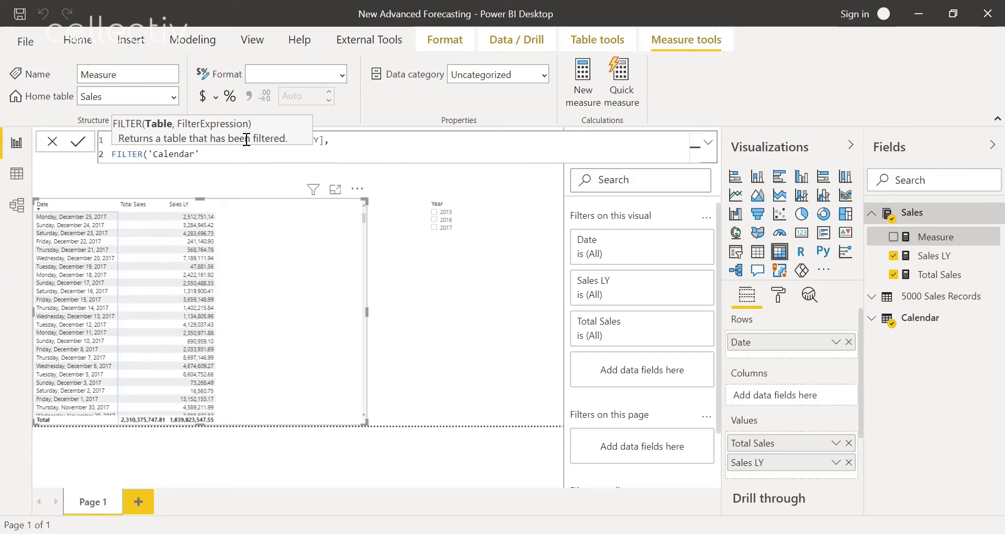
text(, Cal)
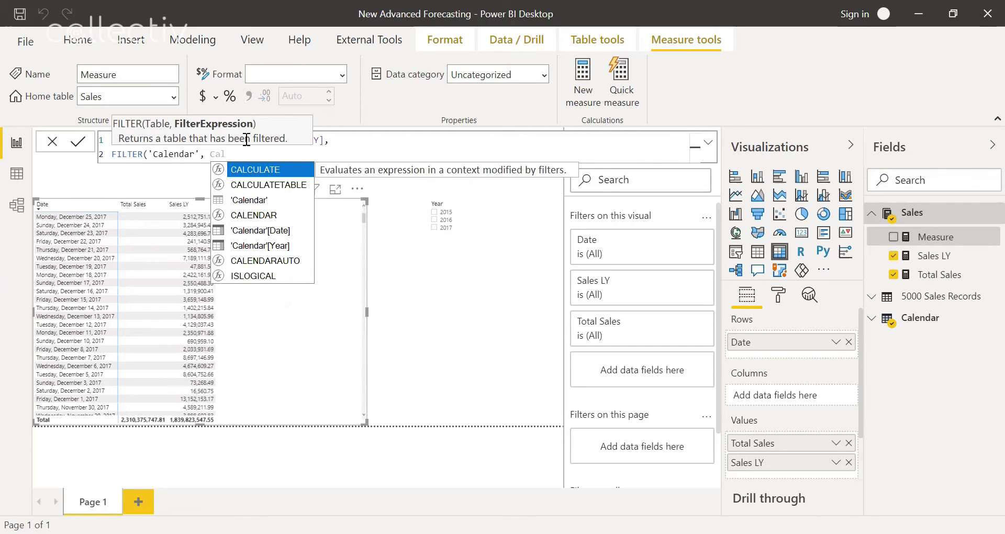
key(Down)
key(Down)
key(Down)
key(Down)
key(Down)
key(Tab)
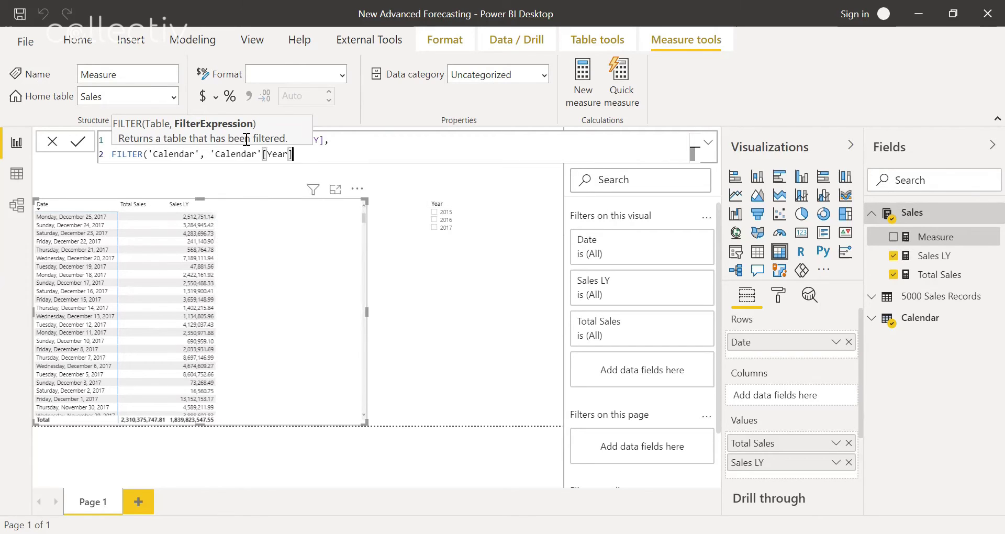
text(= "2017)
key(BackSpace)
key(BackSpace)
text()))
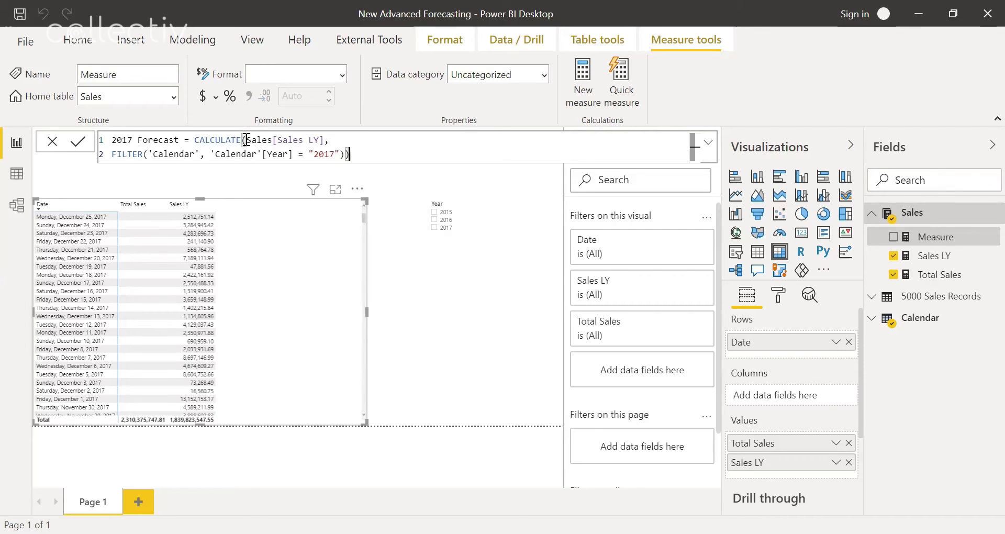
key(Return)
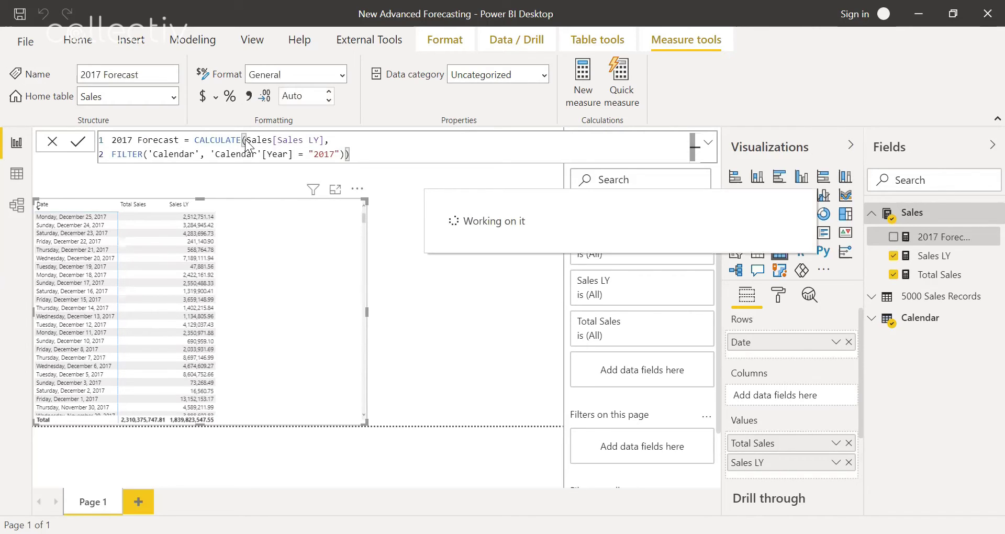
Add 2017 Forecast to the daily table and review its values, totalling 855,319,761.35
drag(942, 237, 305, 286)
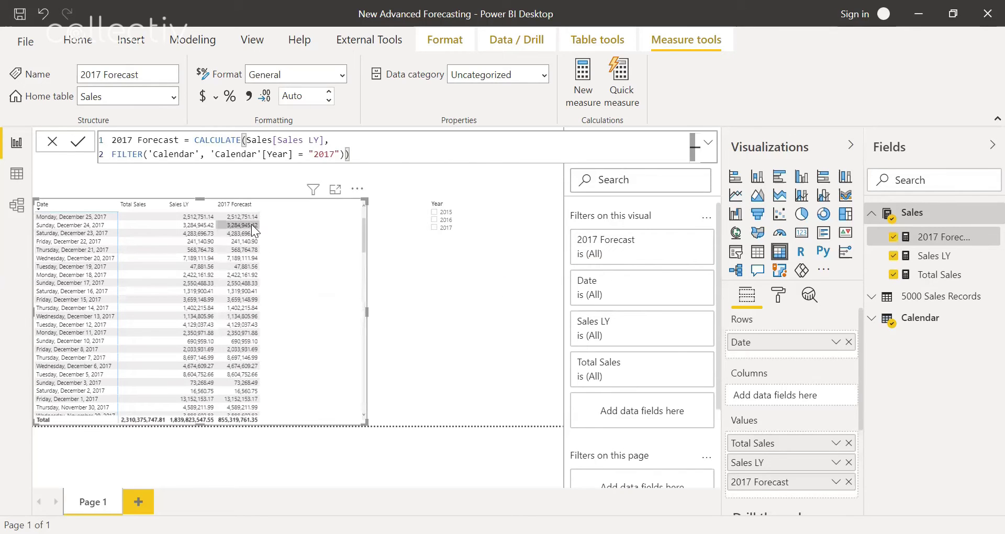
scroll(218, 228, down, 20)
scroll(239, 295, down, 20)
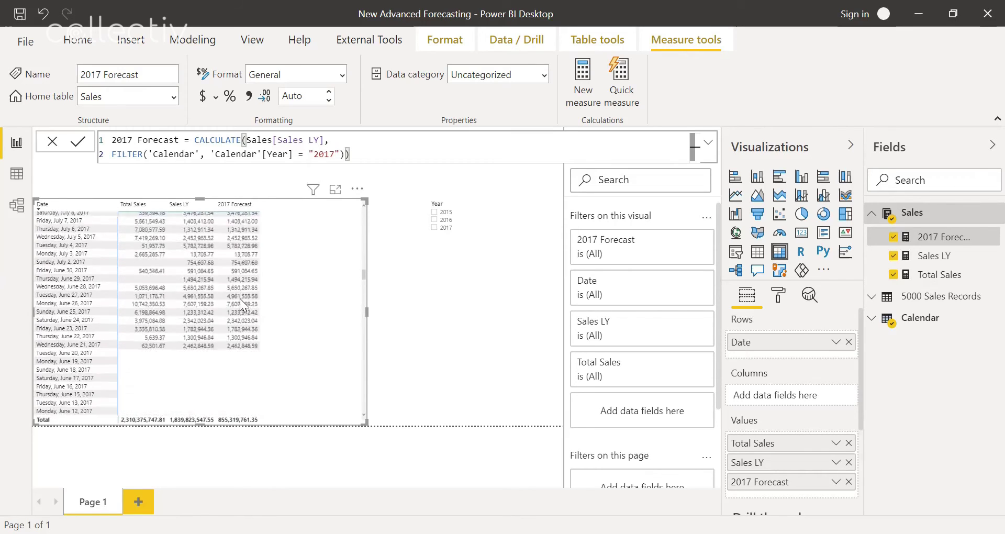
scroll(255, 324, down, 15)
scroll(256, 325, down, 15)
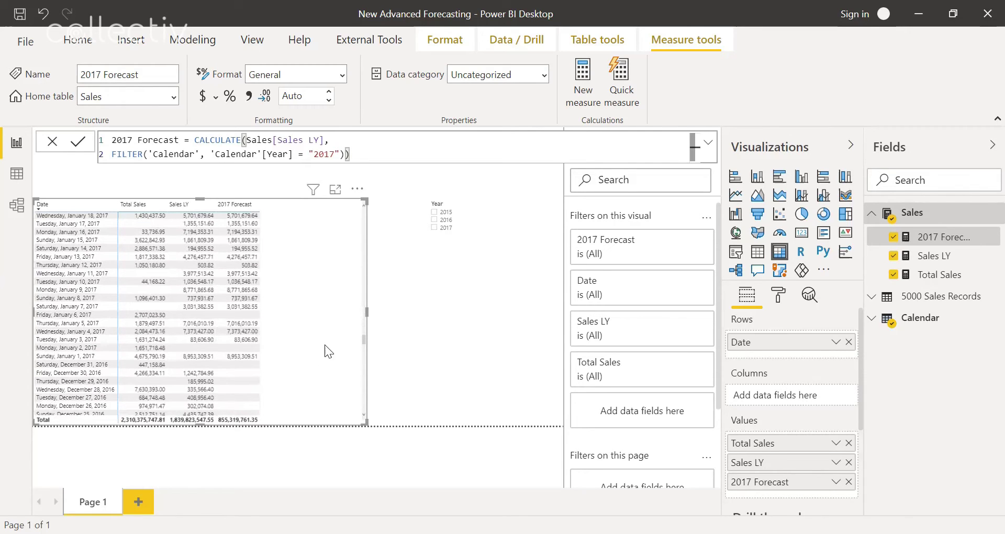
scroll(325, 344, up, 20)
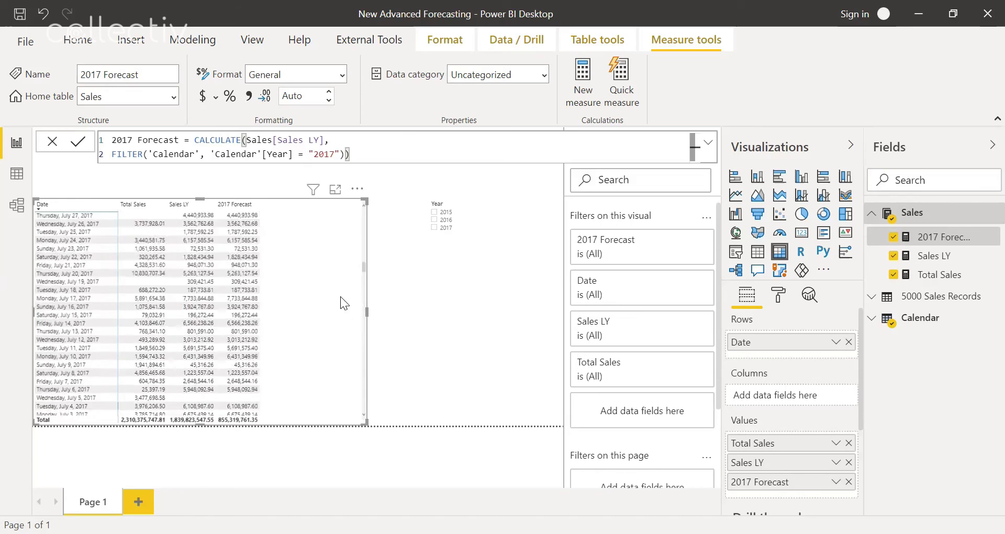
scroll(340, 293, up, 20)
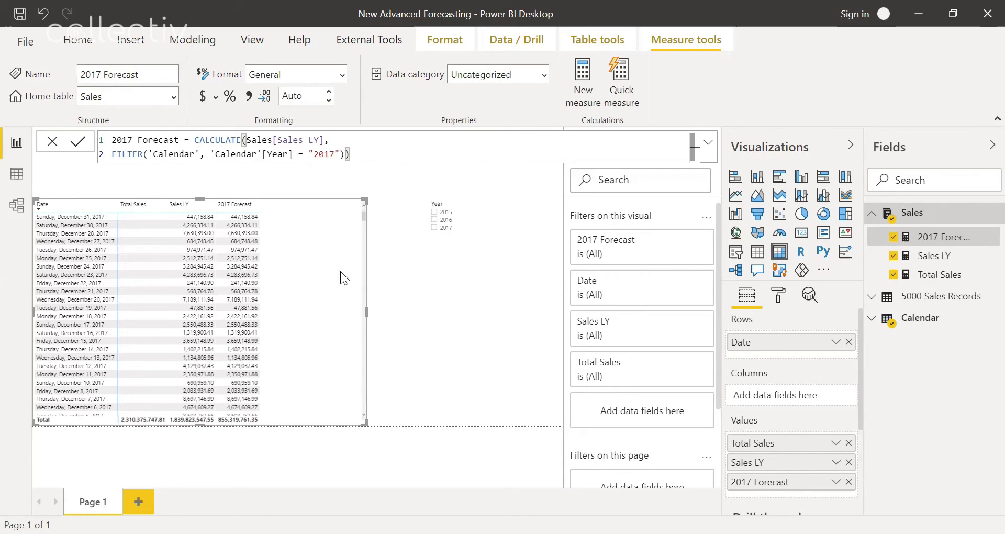
Begin measure Cumulative Sales = CALCULATE([Total Sales], FILTER(ALLSELECTED('Calendar'), in the Sales table
click(912, 213)
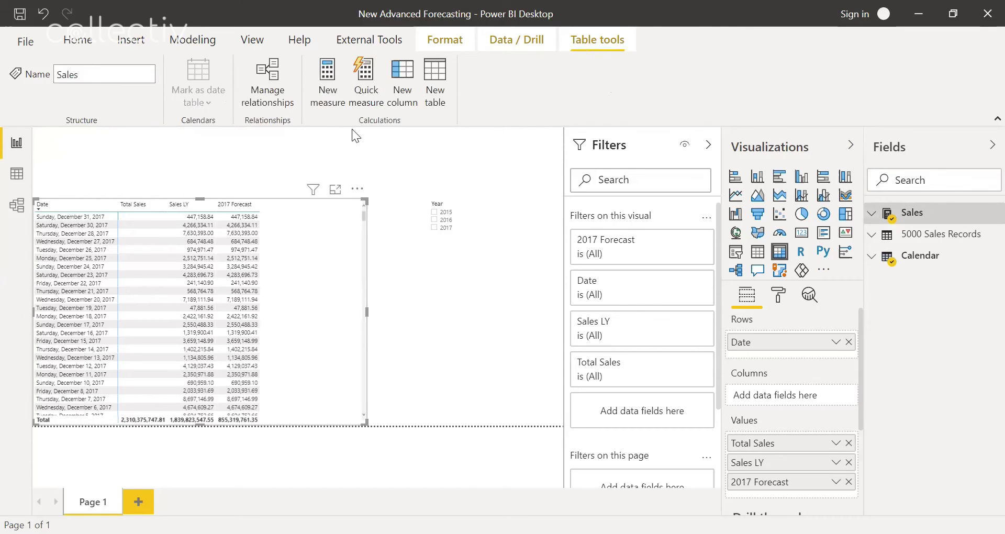
click(338, 97)
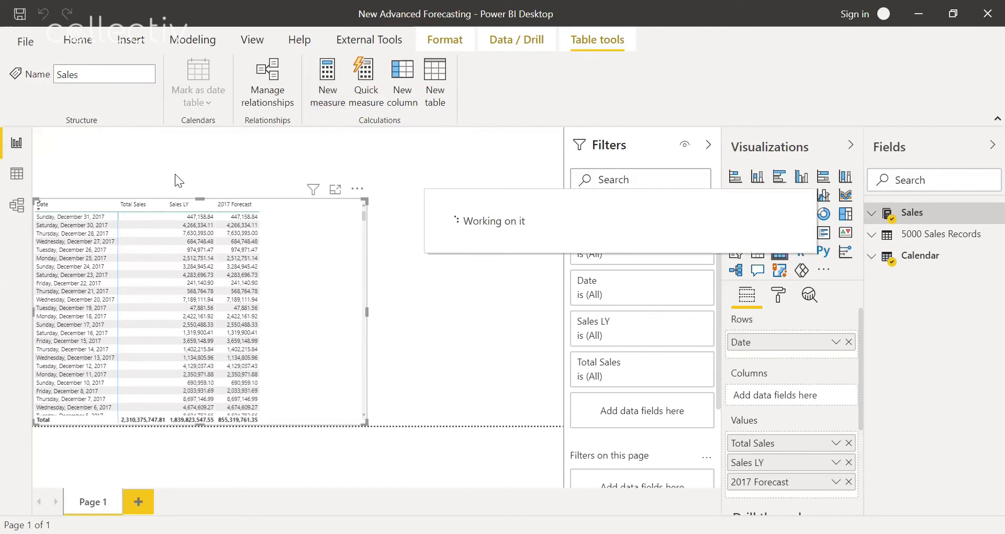
click(157, 140)
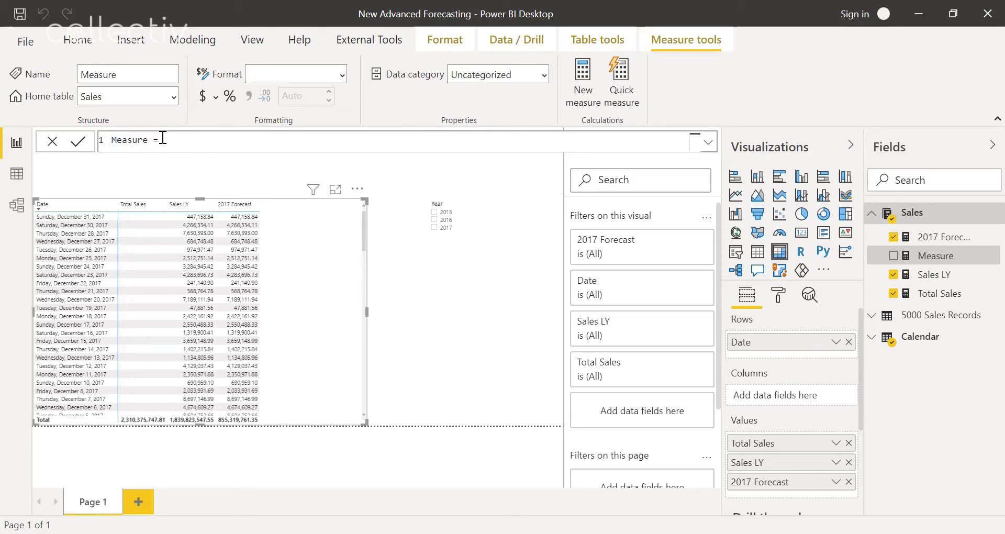
key(BackSpace)
key(BackSpace)
key(BackSpace)
key(BackSpace)
key(BackSpace)
text(Cumulative Sales = CALCULATE()
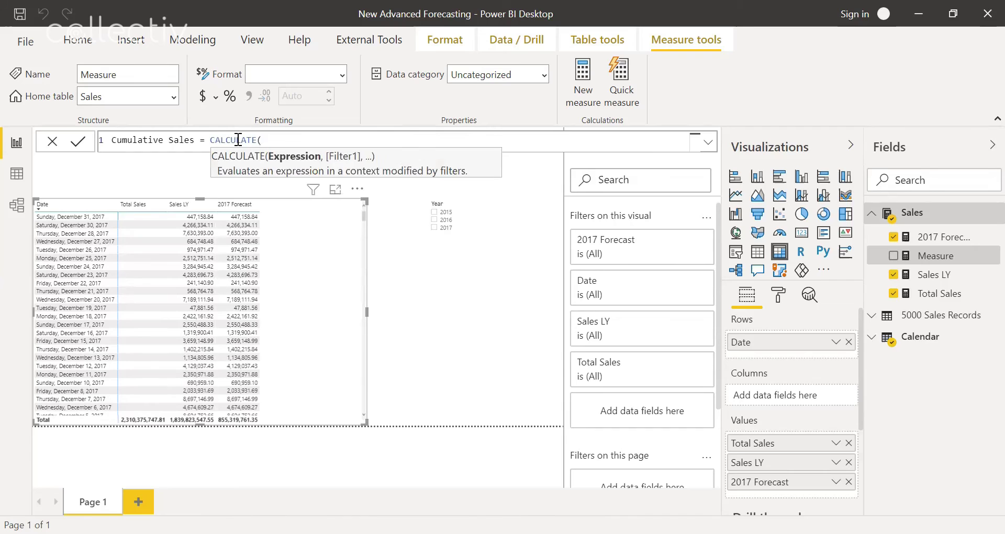
text([Total Sales],)
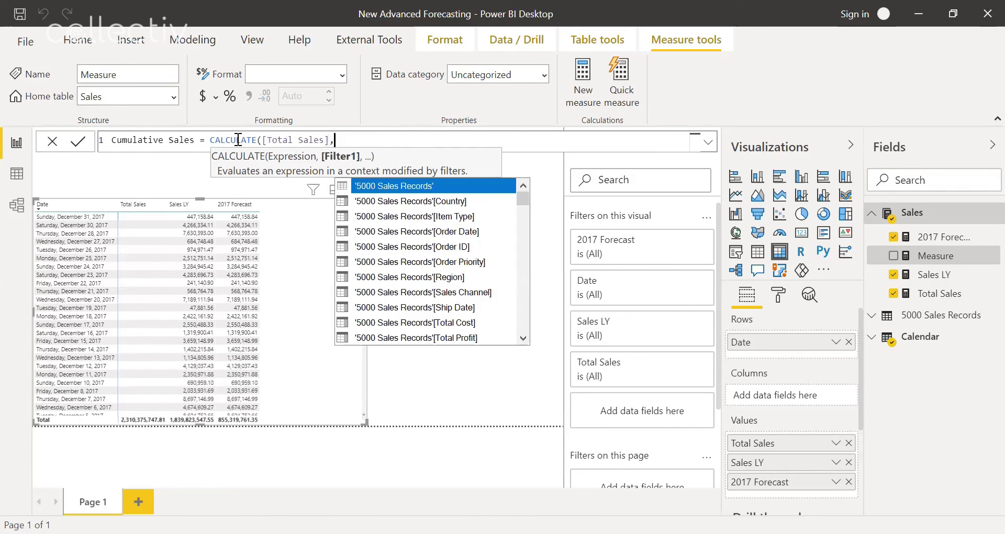
key(shift+Return)
text(FI)
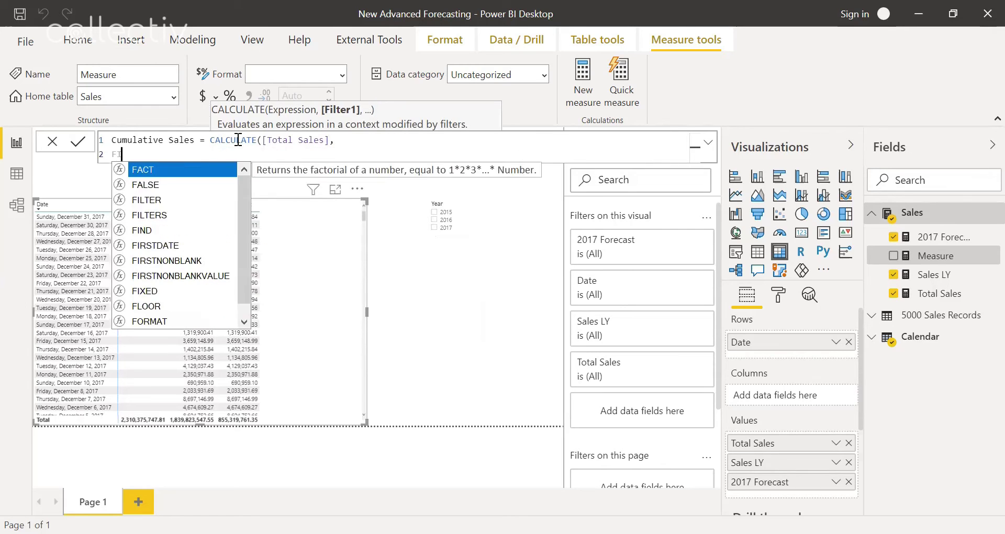
text(LTER(ALL)
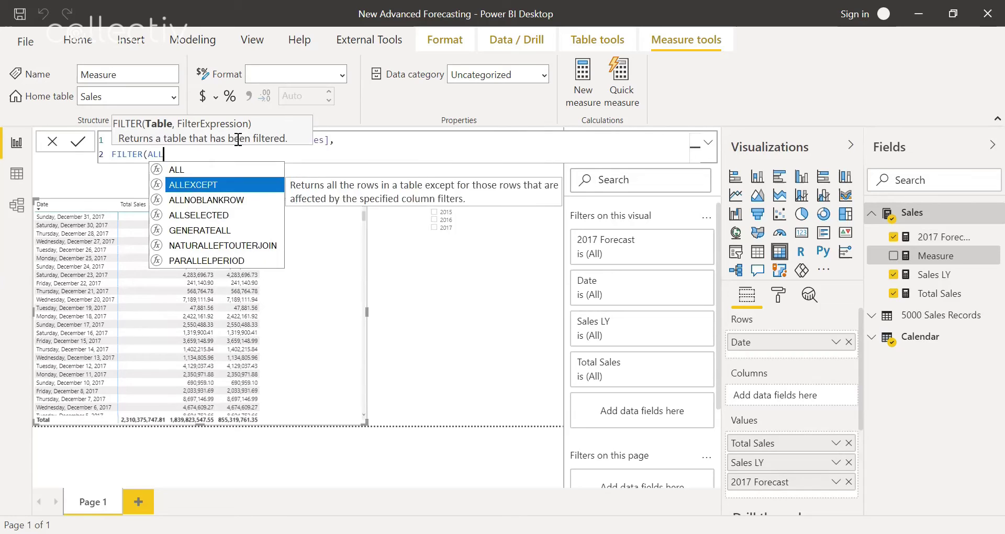
key(Down)
key(Down)
key(Tab)
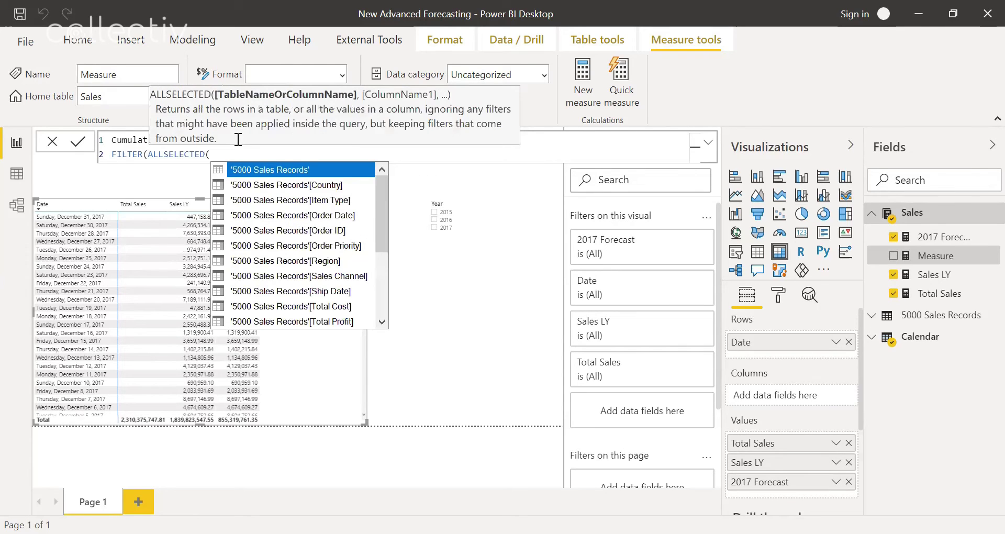
text(Cal)
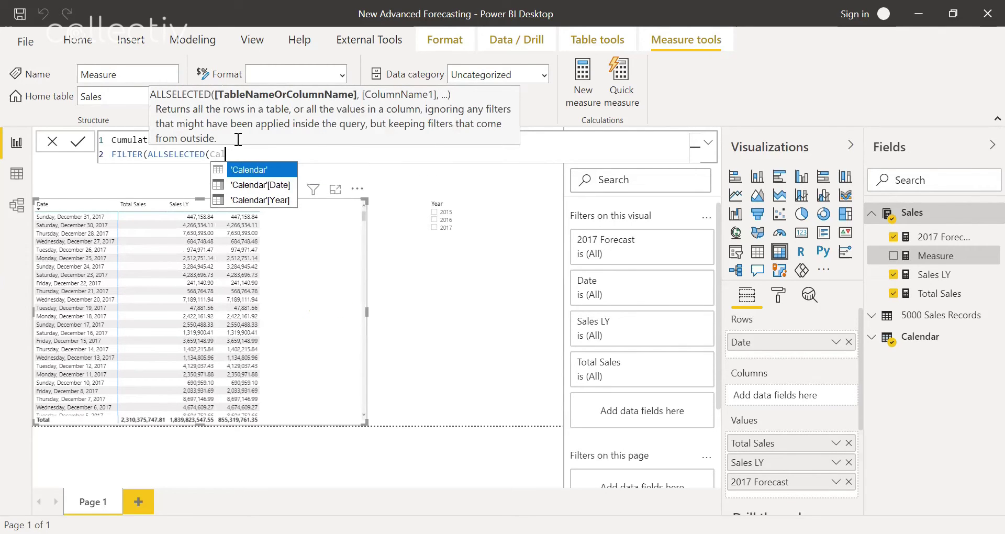
key(Tab)
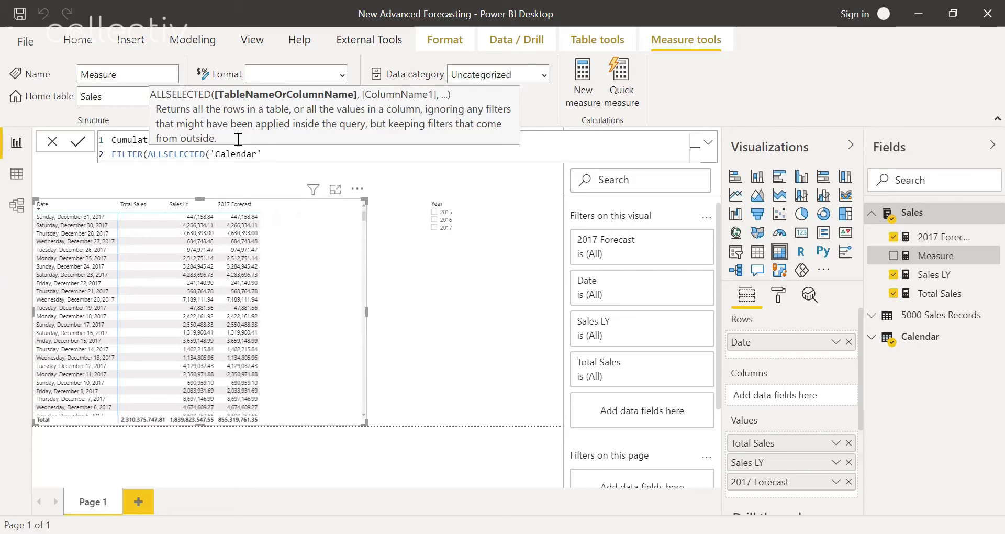
text())
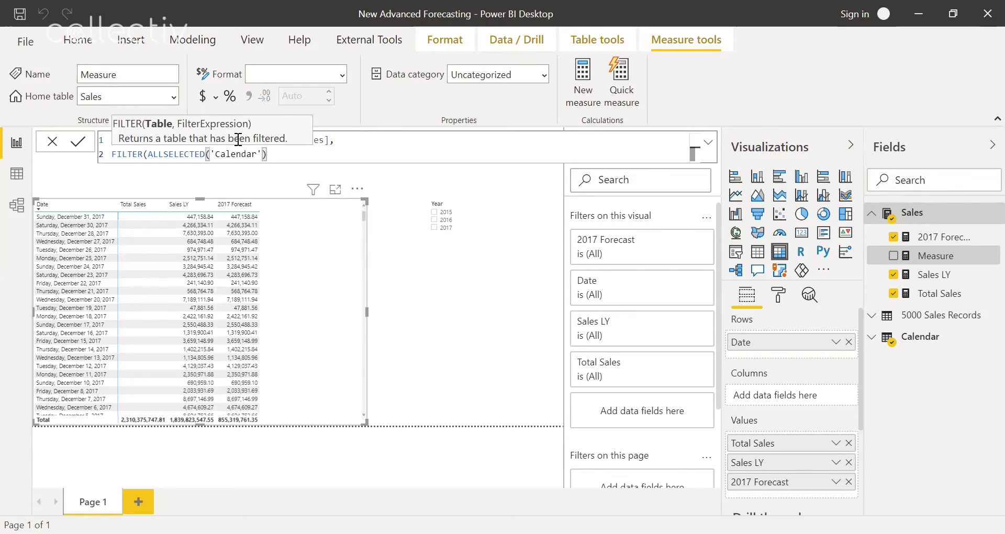
text(,)
Finish the filter with 'Calendar'[Date] <= MAX('Calendar'[Date]) and commit the measure
key(shift+Return)
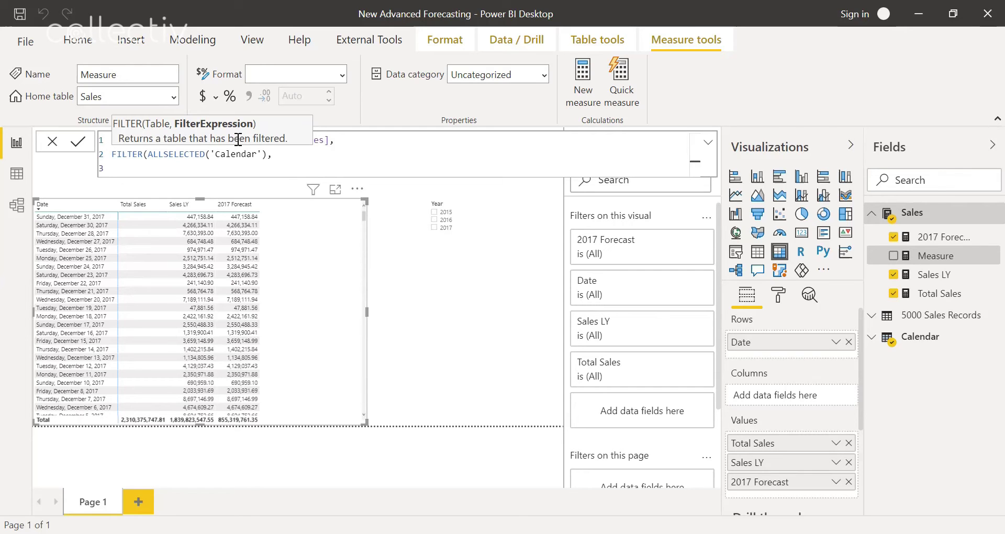
text(Cale)
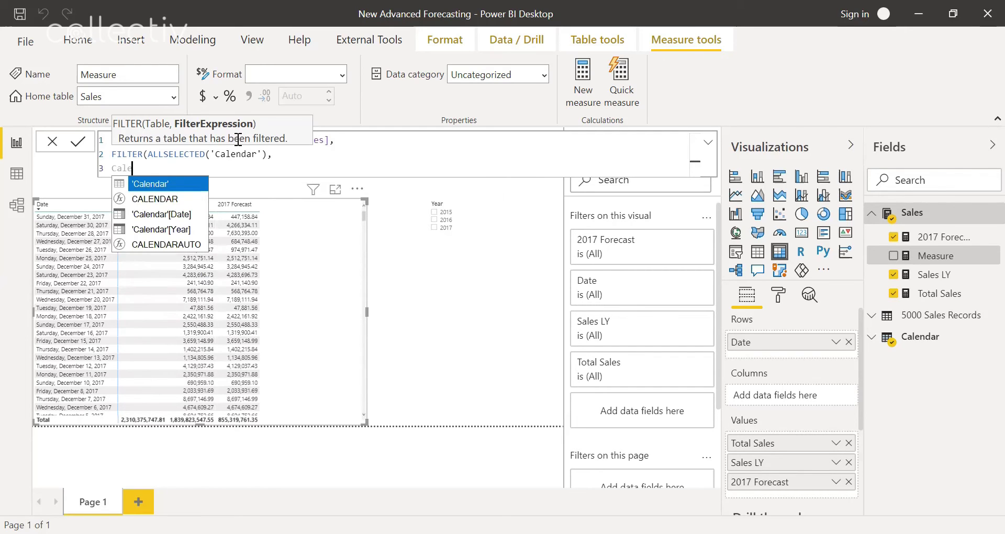
key(Down)
key(Down)
key(Tab)
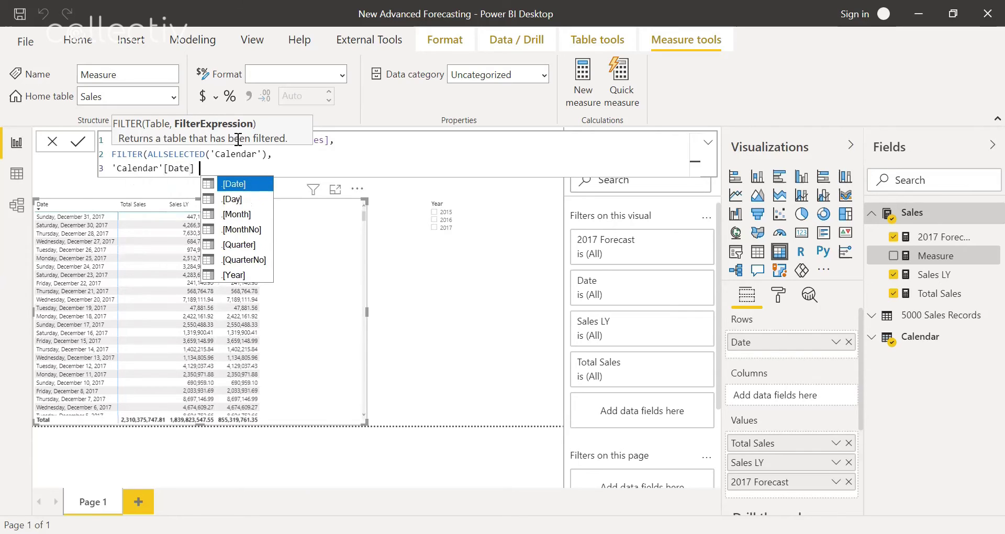
text(<=)
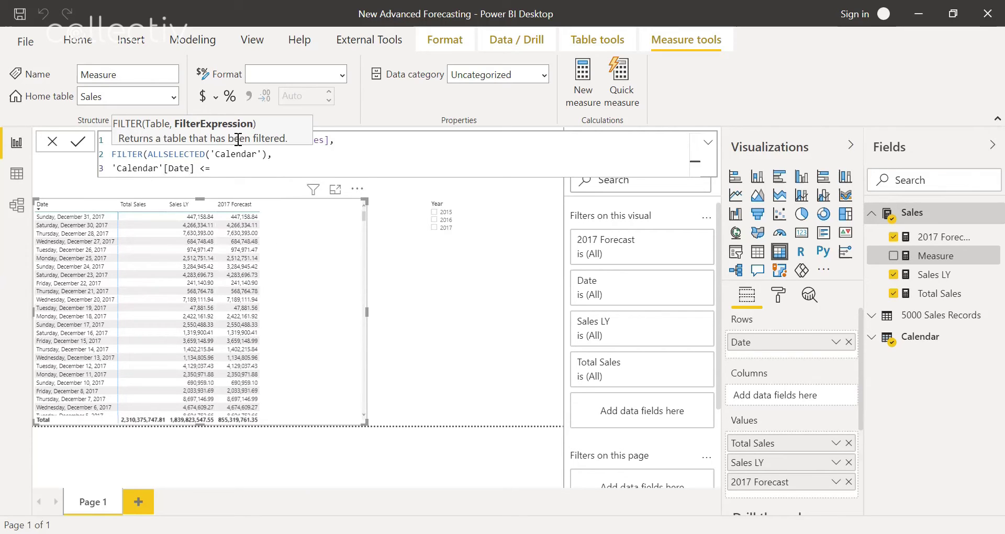
text( MAX(C)
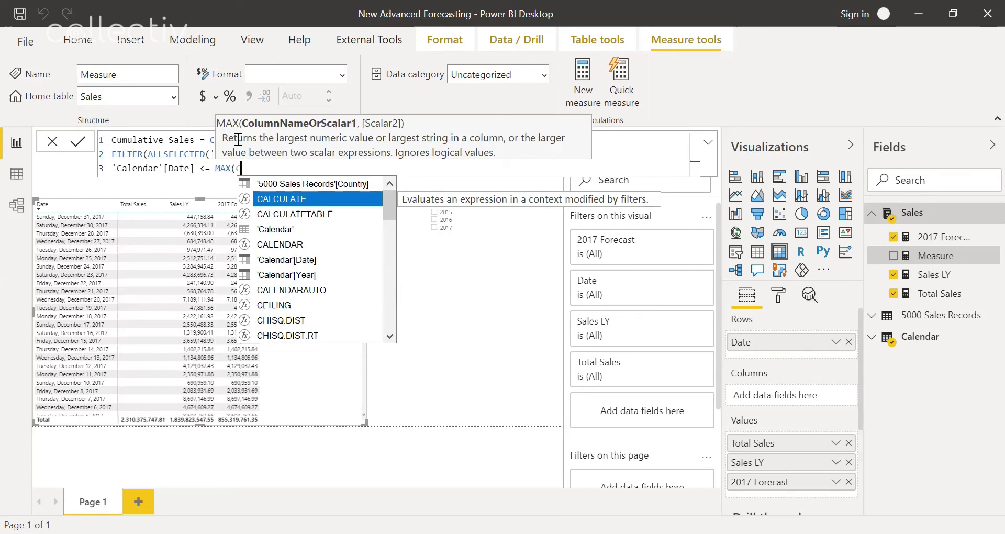
key(Down)
key(Down)
key(Down)
key(Down)
key(Tab)
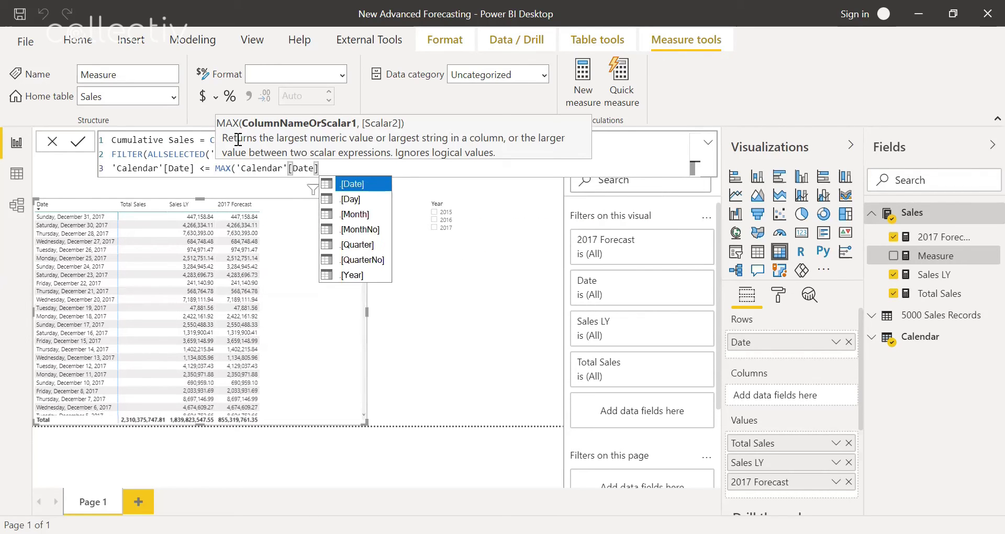
text())))
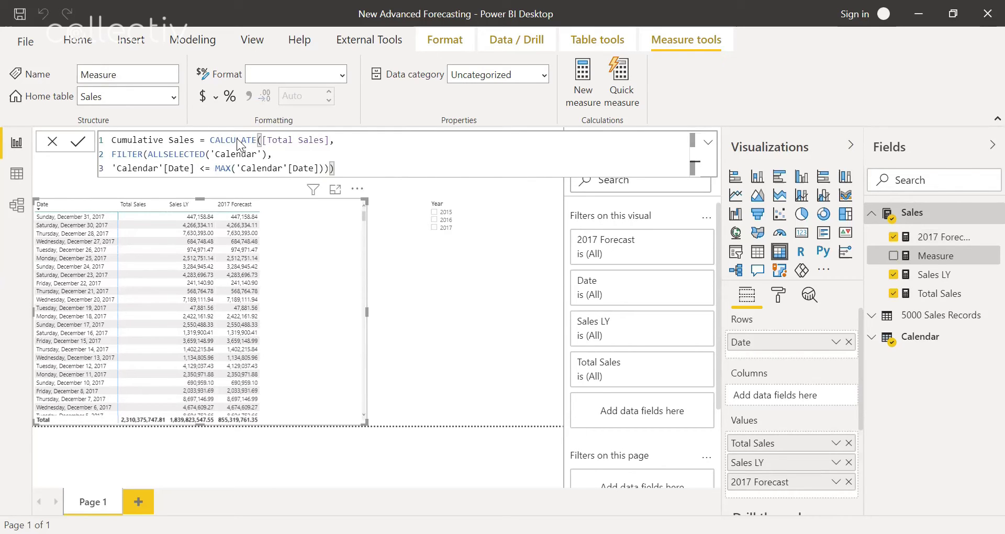
key(Return)
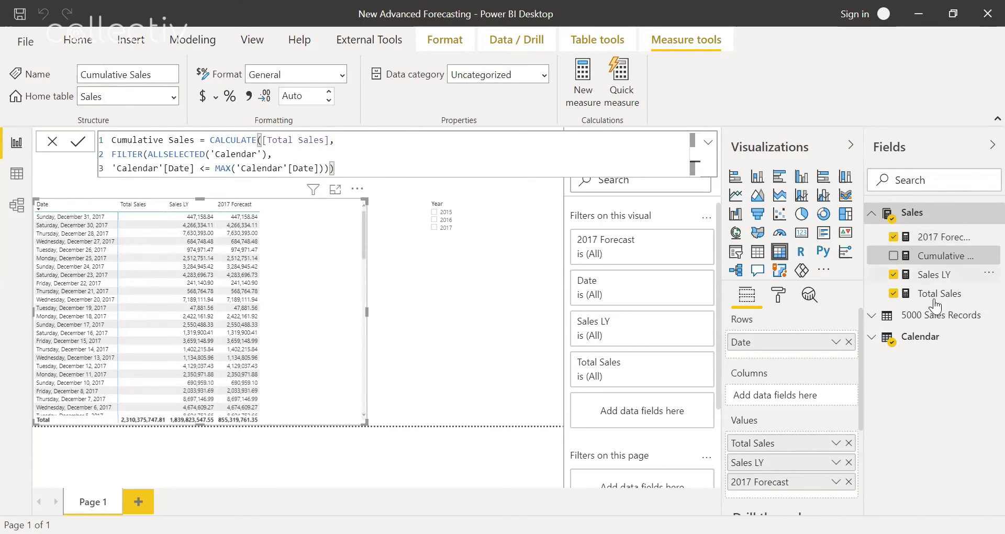
drag(942, 256, 332, 307)
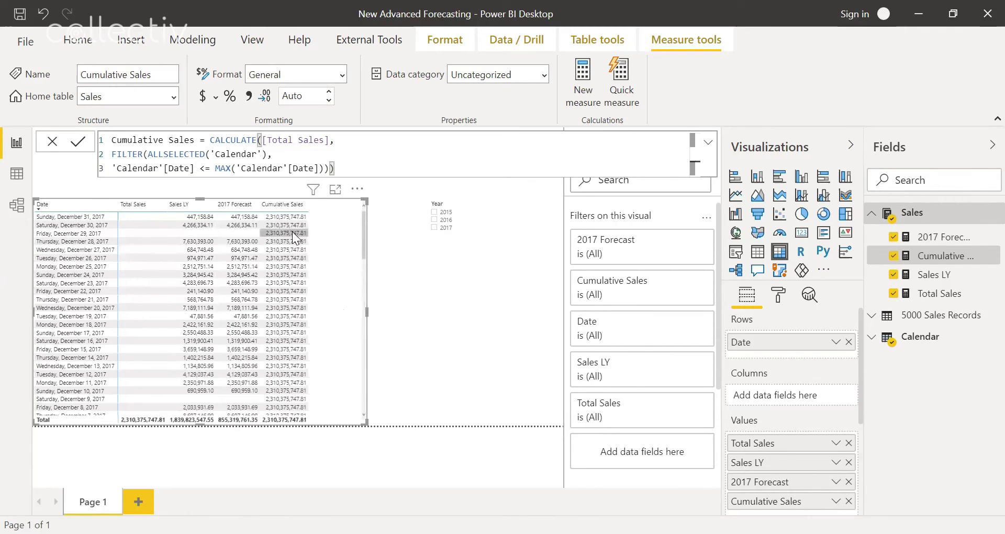
scroll(296, 236, down, 20)
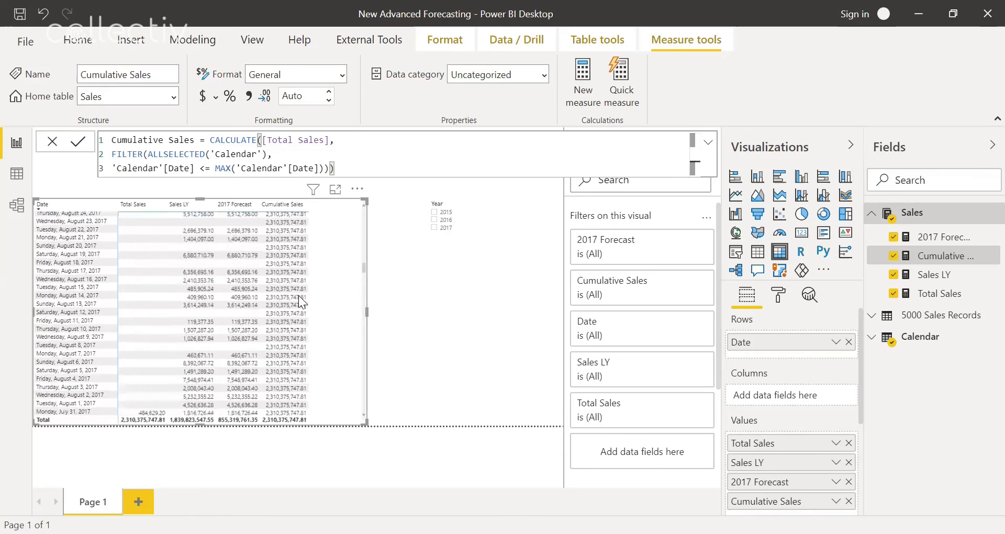
scroll(299, 295, down, 5)
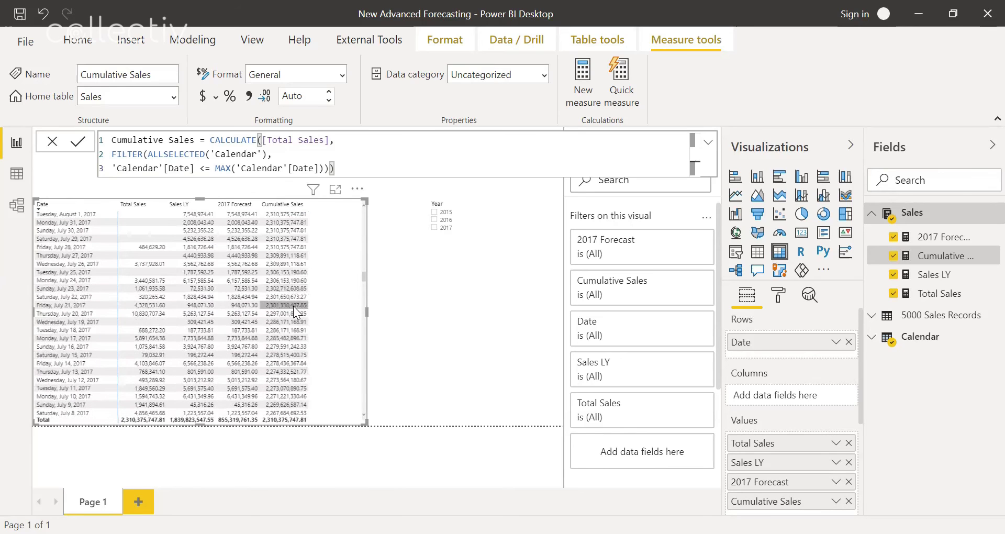
scroll(309, 322, up, 1)
scroll(314, 320, up, 20)
drag(347, 168, 111, 138)
key(ctrl+c)
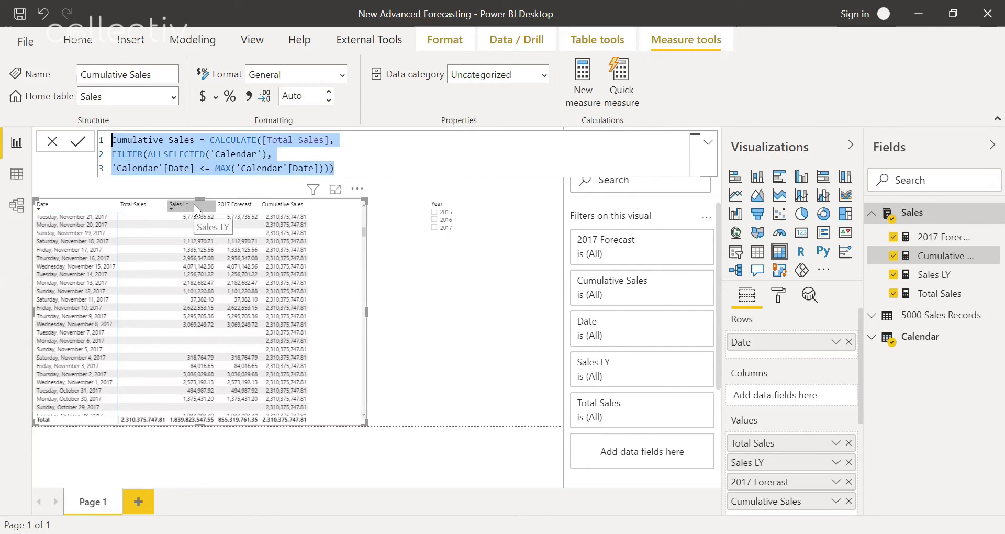
Add a new measure named Cumulative Forecast using the pasted running-total formula
click(578, 93)
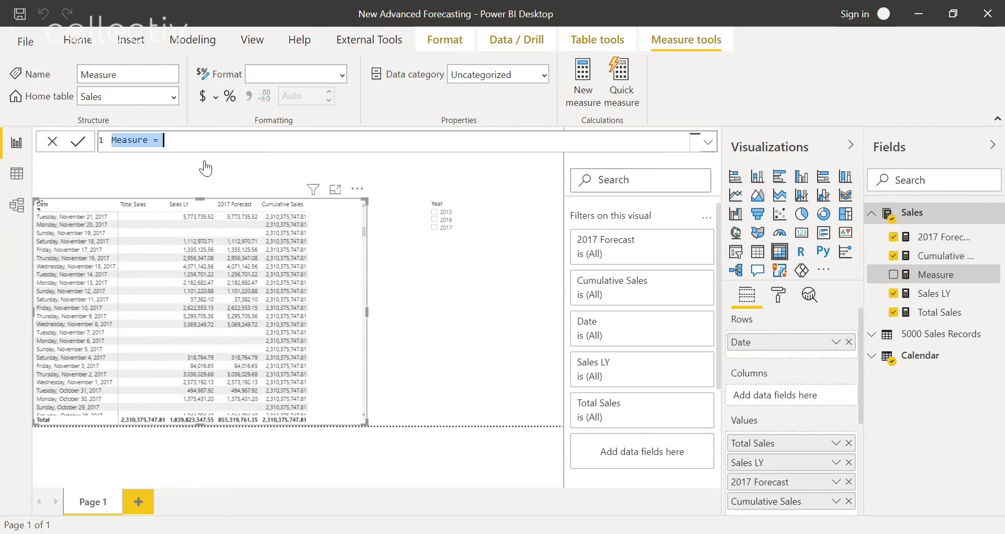
click(147, 139)
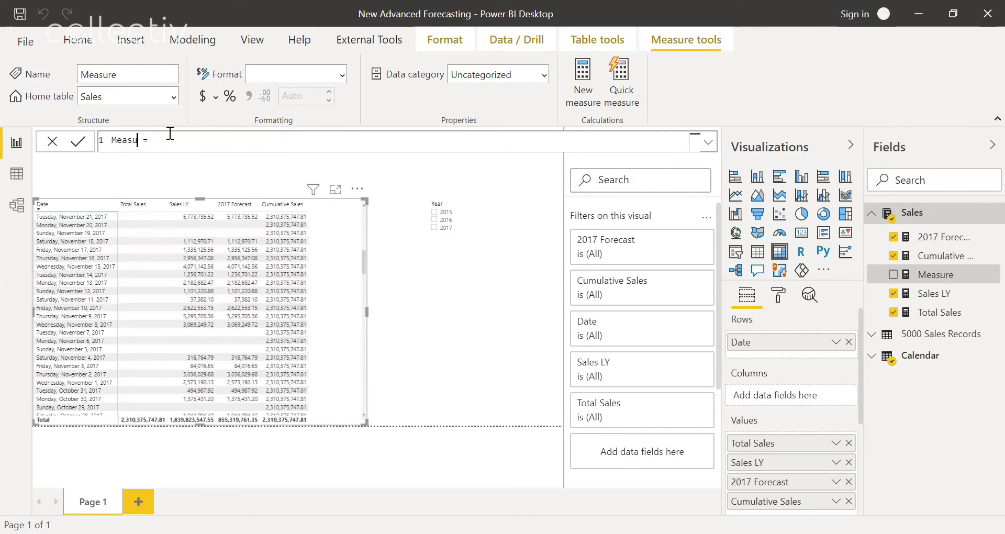
key(BackSpace)
key(BackSpace)
key(BackSpace)
key(BackSpace)
key(BackSpace)
text(Cumulative Torecast)
key(ctrl+v)
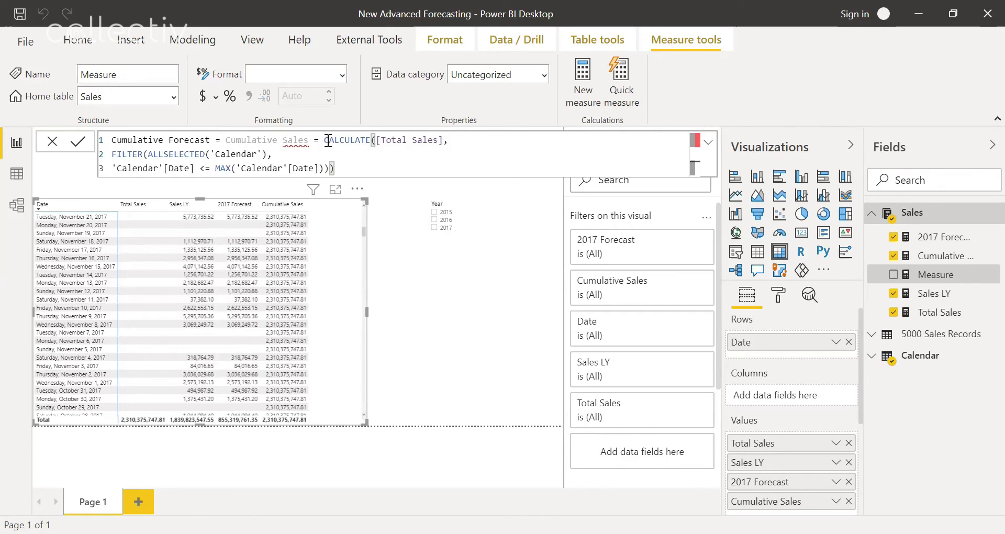
drag(329, 140, 229, 142)
key(BackSpace)
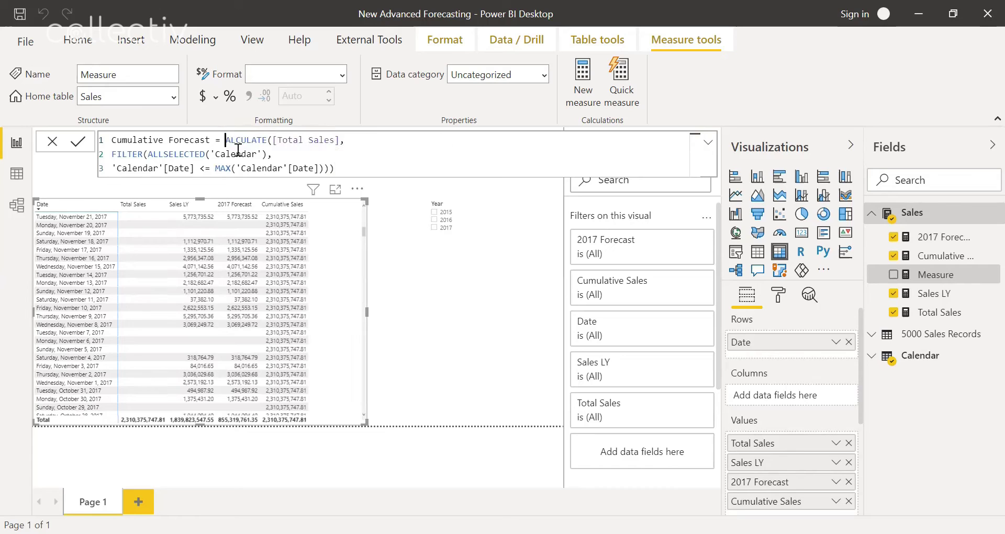
text(C)
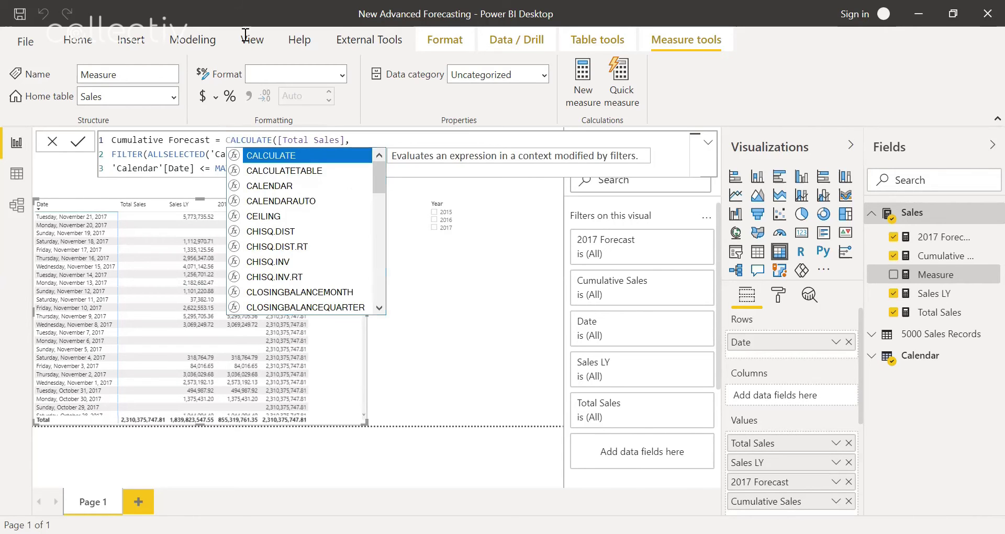
Swap [Total Sales] for [2017 Forecast] in the Cumulative Forecast formula and commit it
click(348, 138)
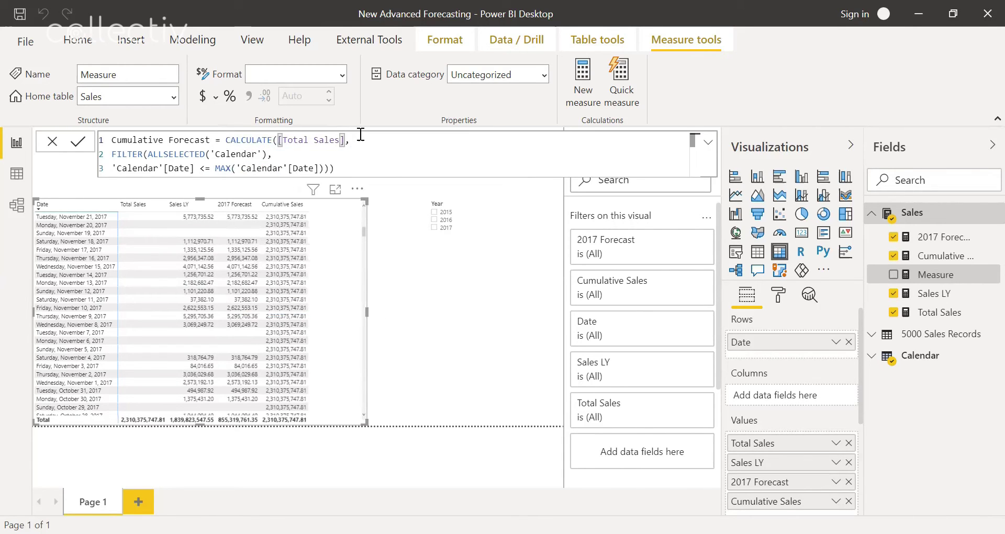
key(BackSpace)
key(BackSpace)
key(BackSpace)
key(BackSpace)
key(BackSpace)
key(BackSpace)
key(BackSpace)
key(BackSpace)
key(BackSpace)
key(BackSpace)
key(BackSpace)
key(BackSpace)
key(BackSpace)
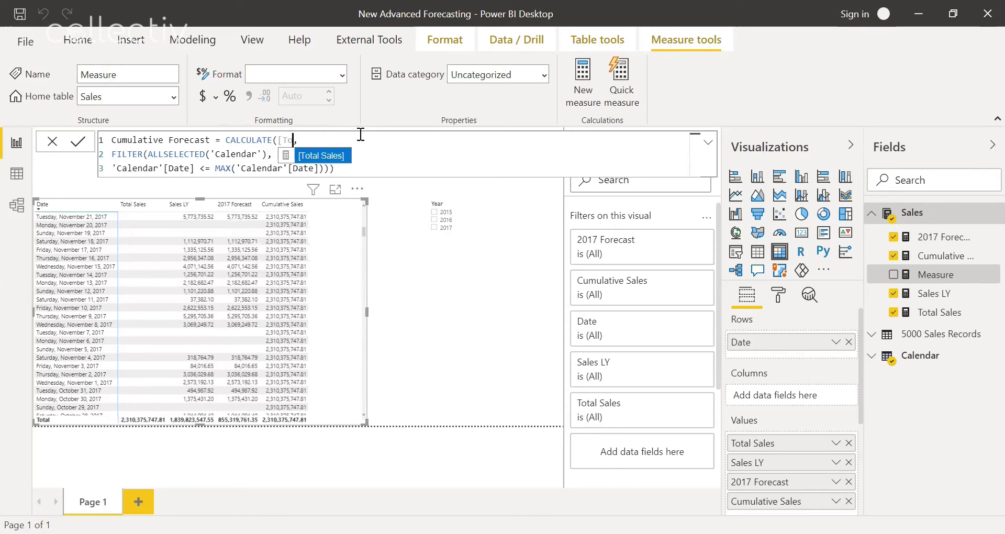
text([201)
key(Tab)
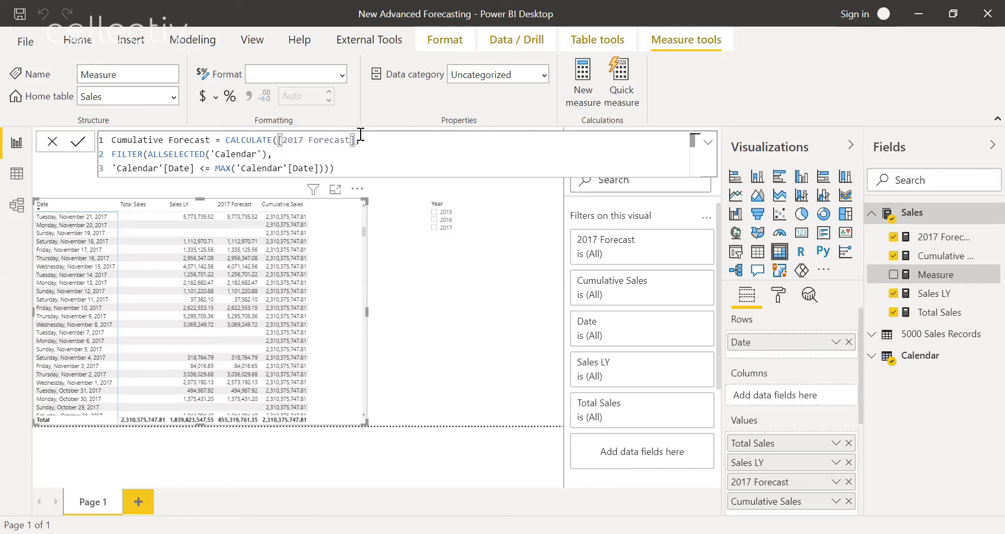
key(Return)
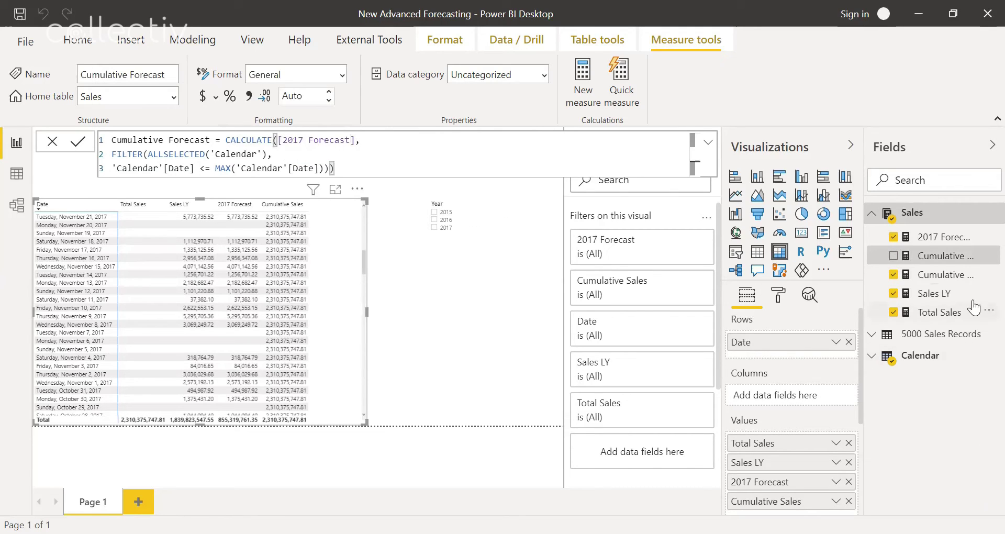
Add Cumulative Forecast to the table and remove Total Sales and Sales LY from its values
drag(954, 255, 348, 230)
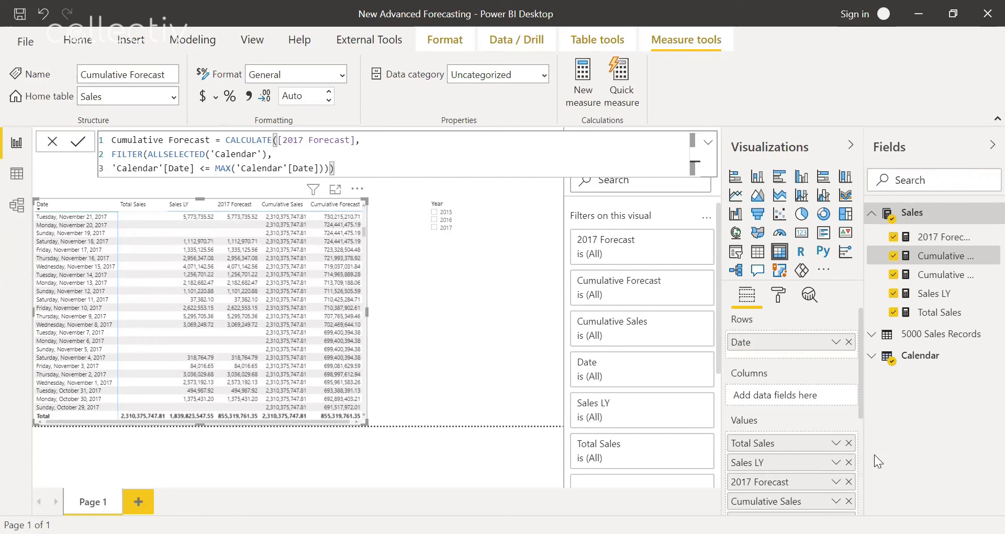
click(849, 443)
click(849, 443)
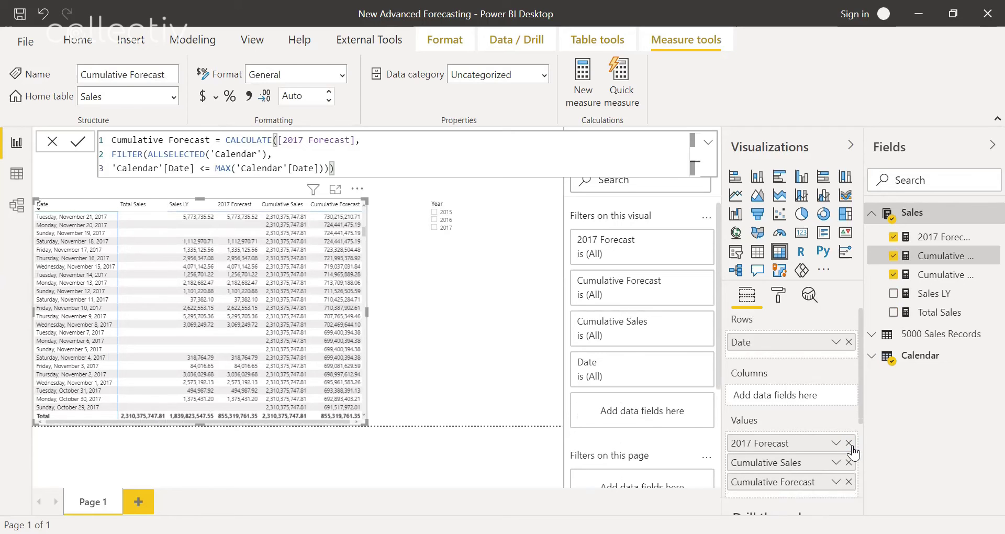
Drop 2017 Forecast, convert the table to an area chart, and filter the Year slicer to 2017
click(849, 444)
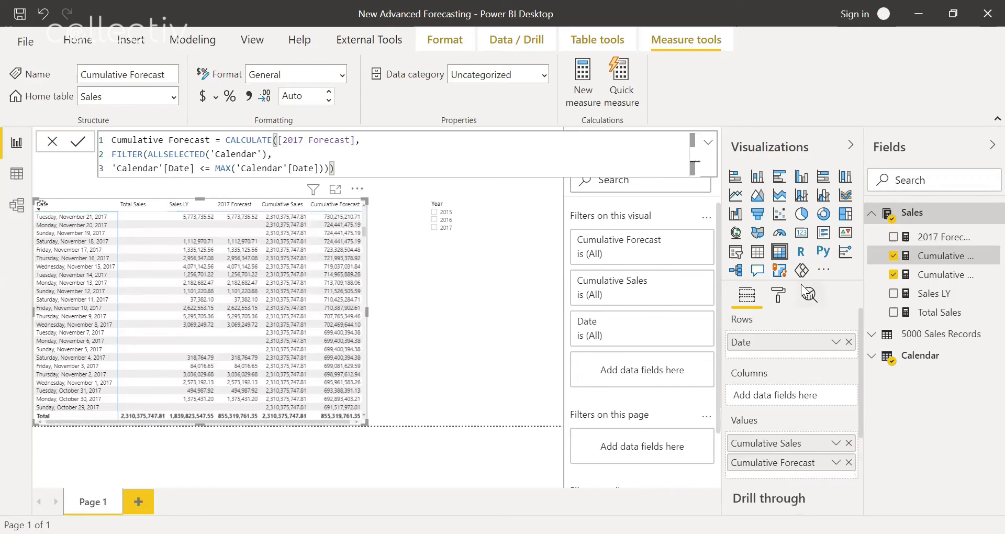
click(758, 198)
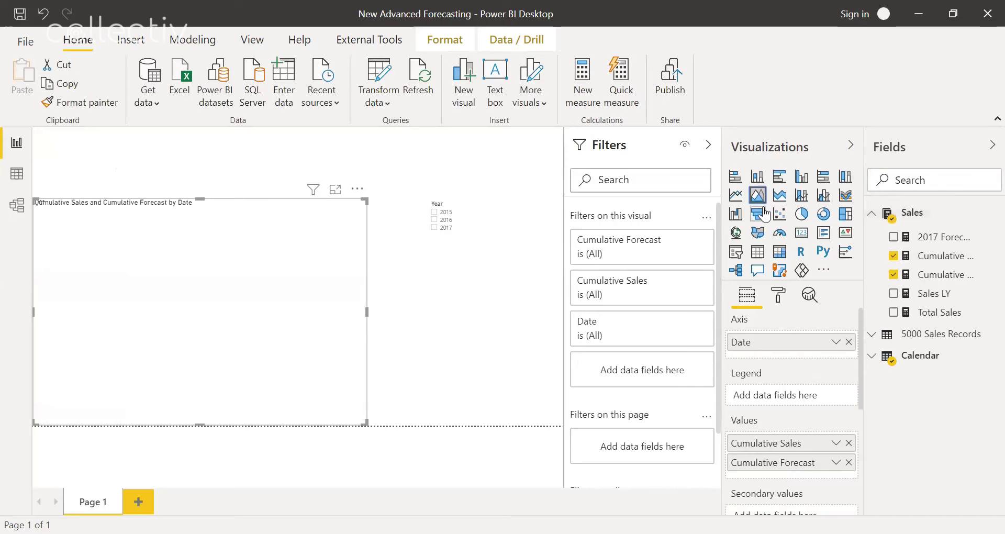
click(434, 228)
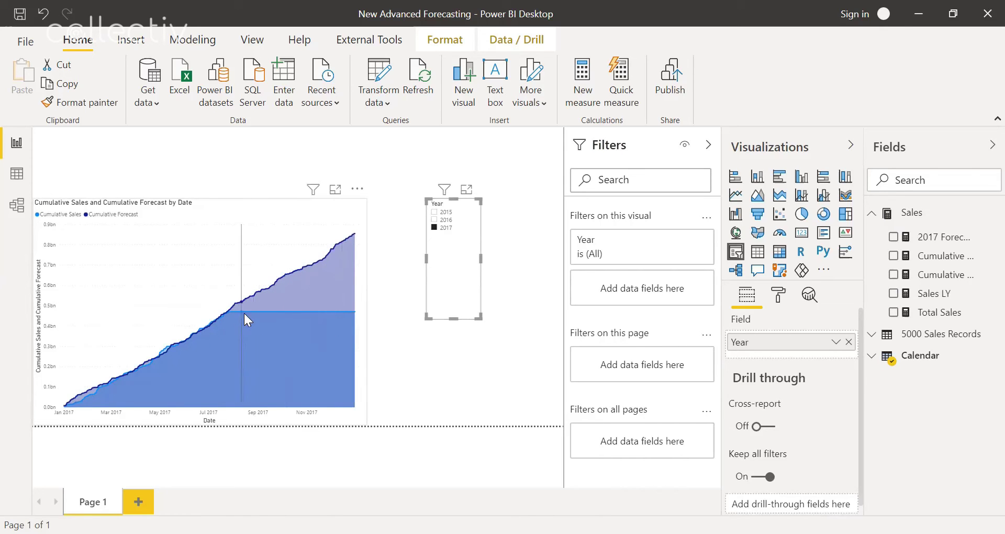
mouse_move(259, 308)
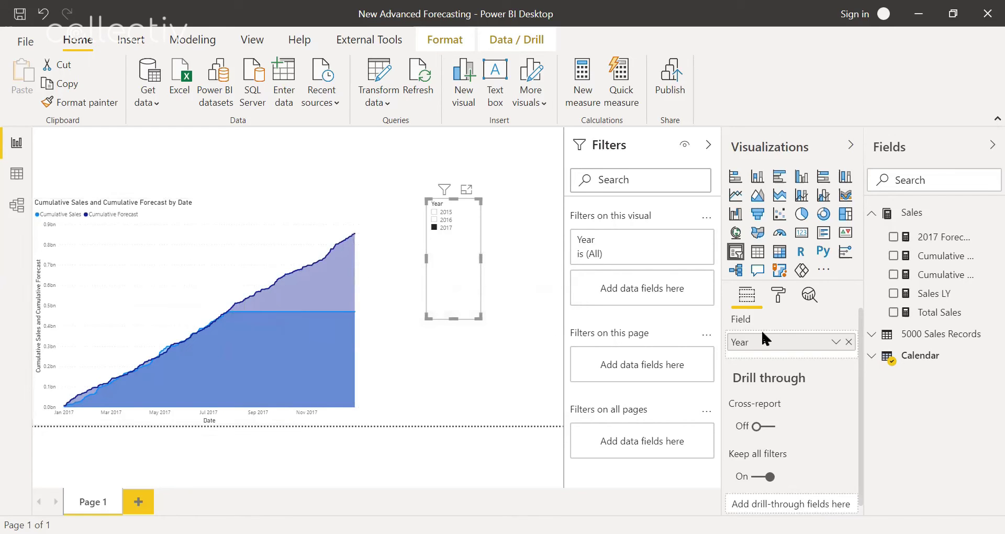
Wrap the Cumulative Sales formula in IF(ISBLANK([Total Sales]), BLANK(), CALCULATE(...)) and commit
click(943, 275)
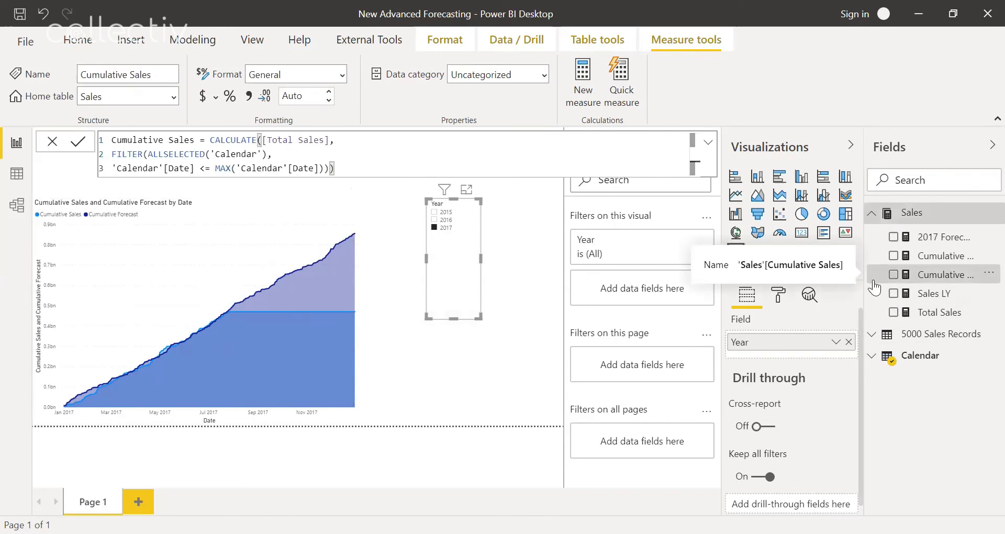
click(212, 141)
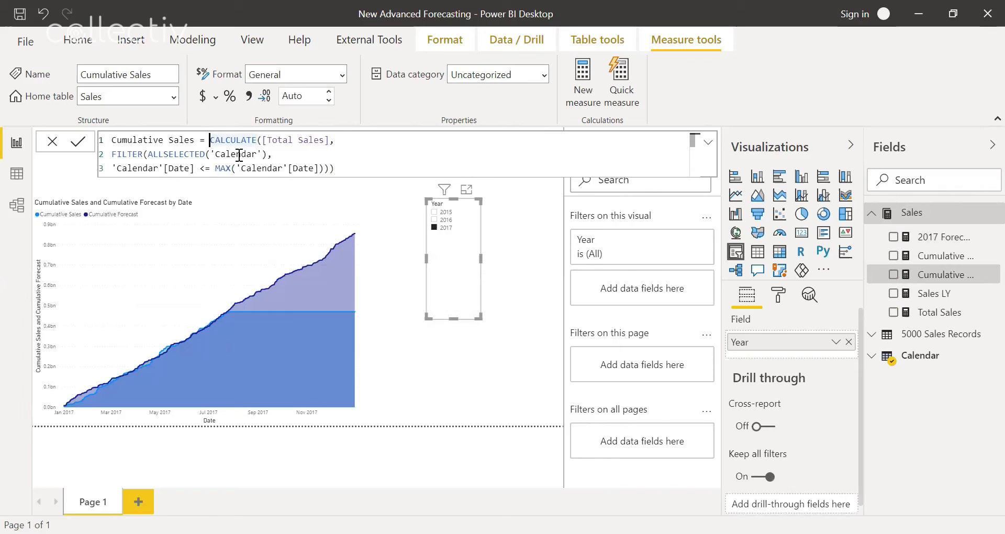
text(IF)
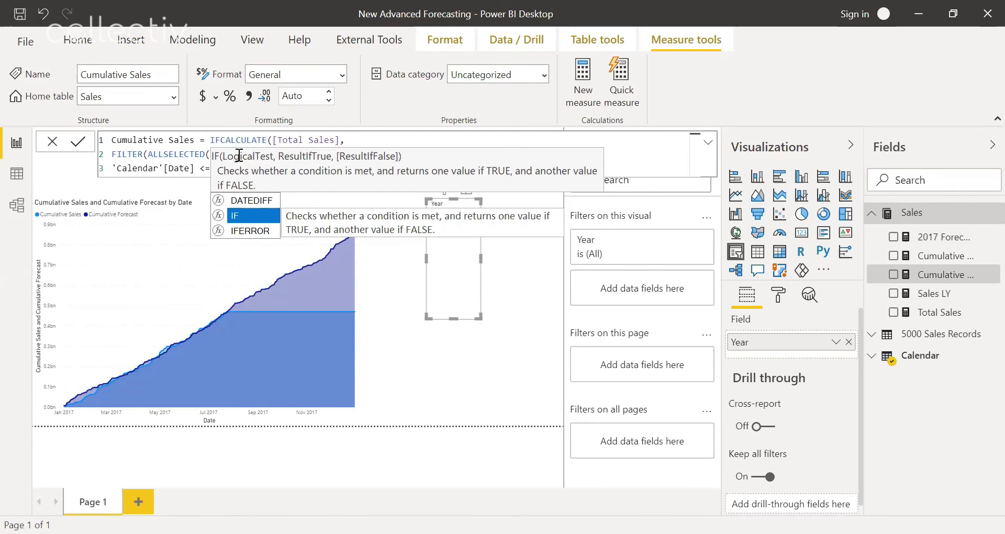
text((ISBLANK)
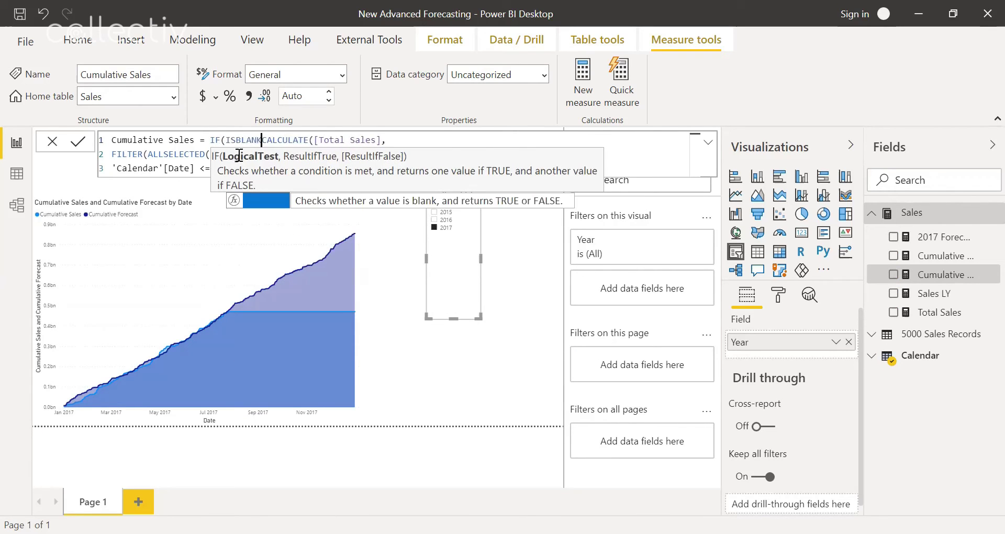
text(()
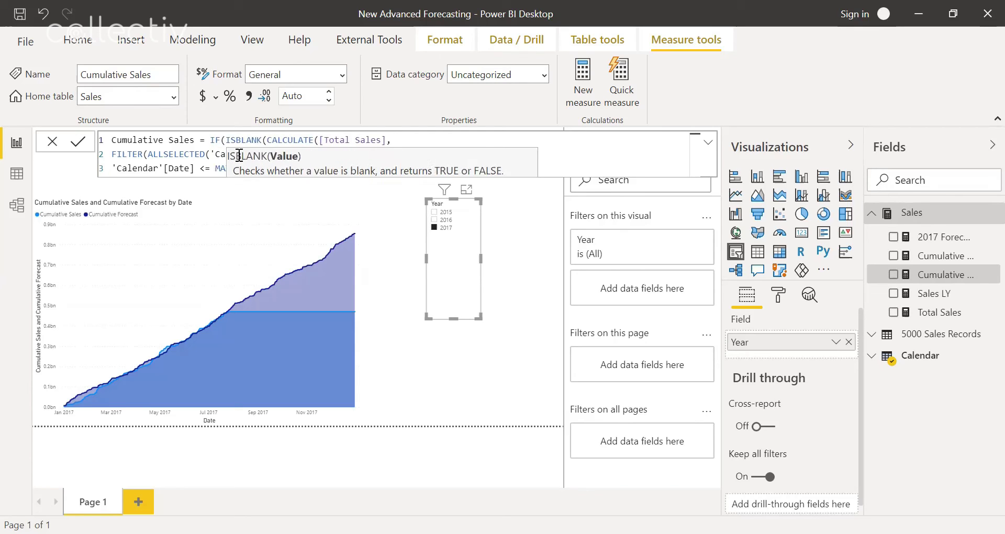
text([T)
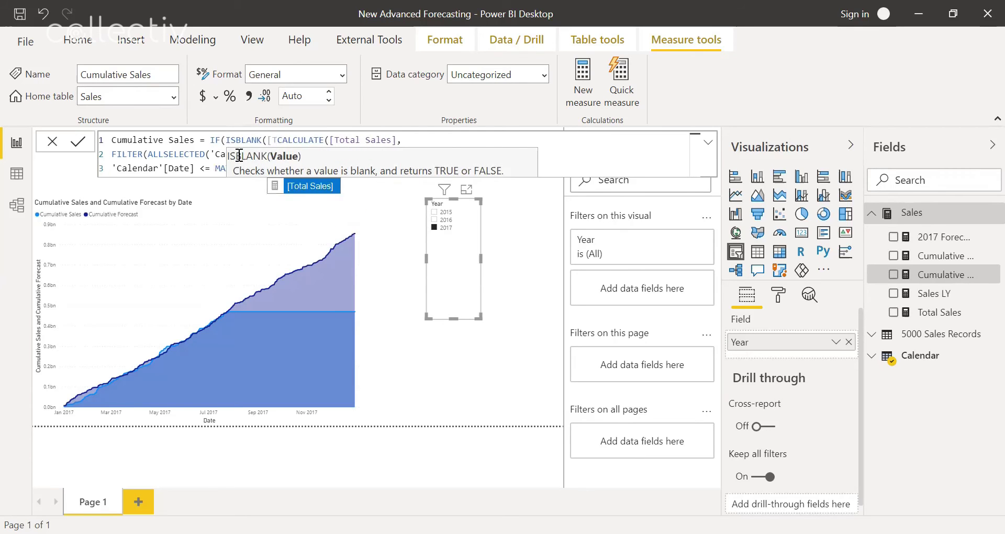
key(Tab)
text(,)
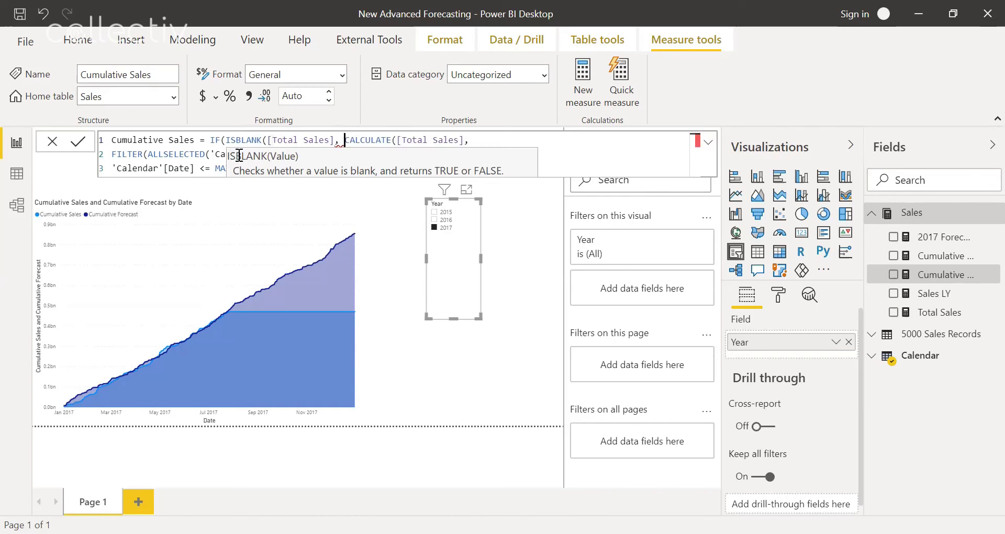
key(BackSpace)
key(BackSpace)
text(), )
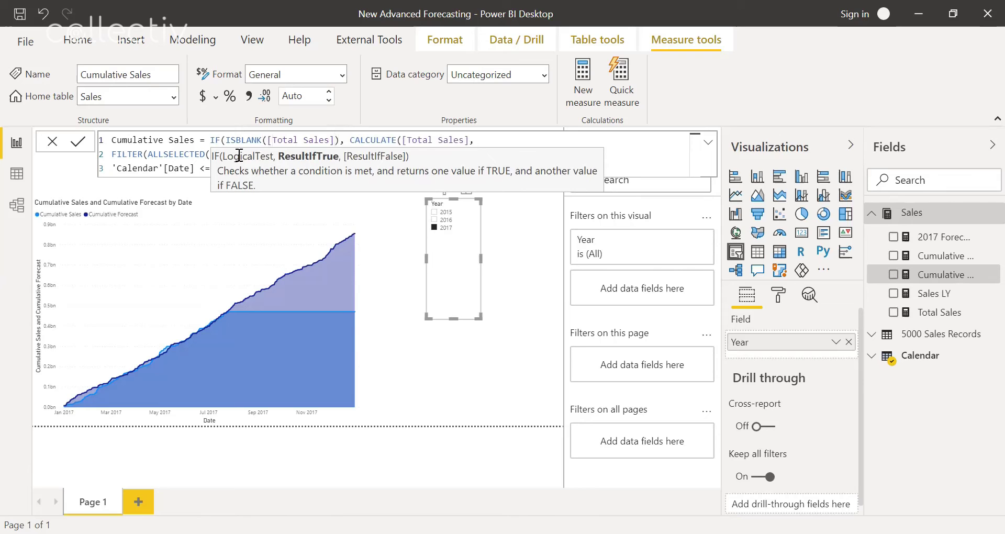
text(BLANK())
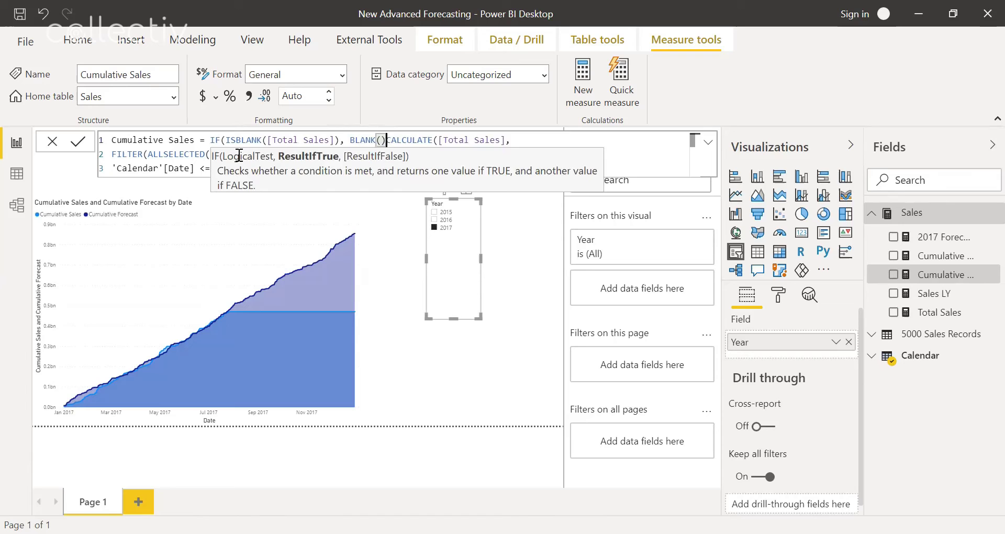
text(,)
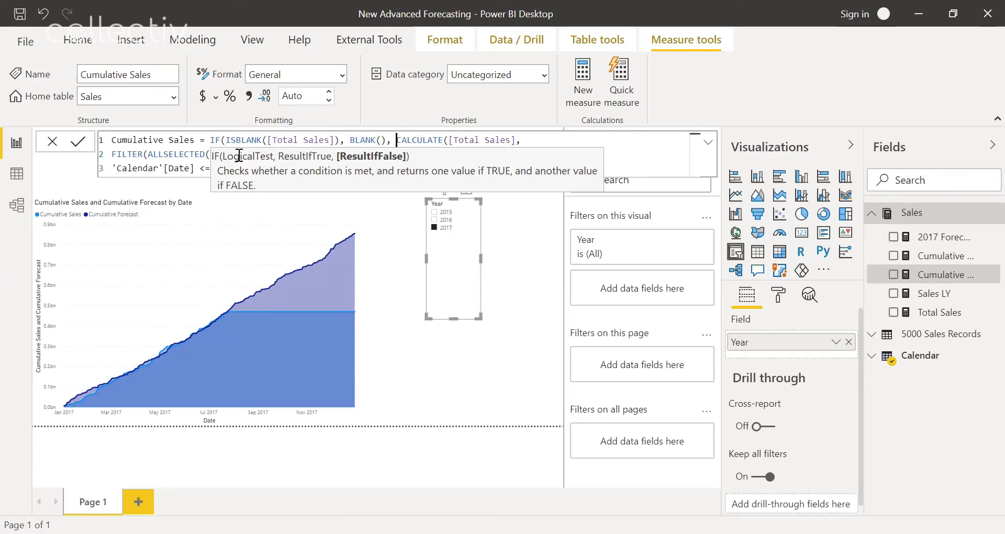
click(627, 157)
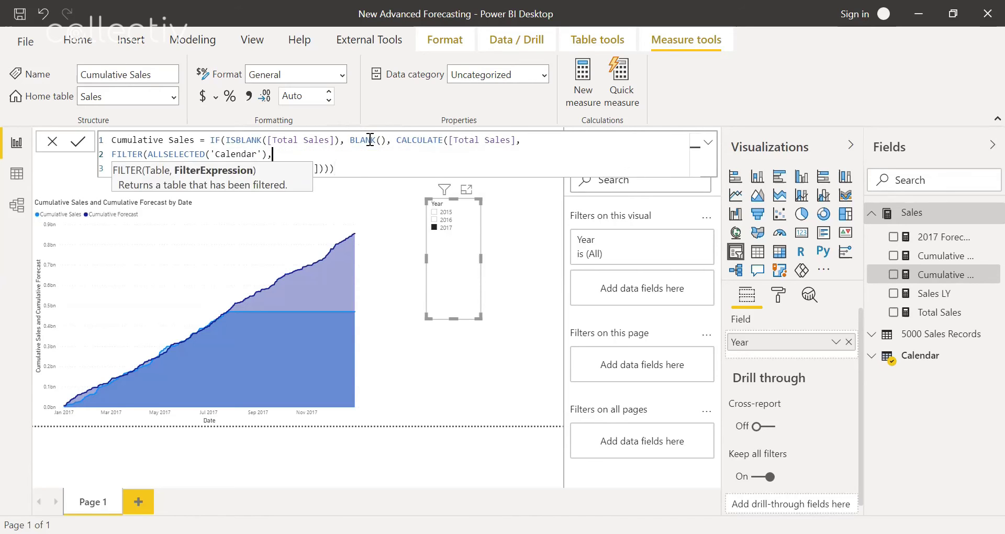
click(354, 169)
text())
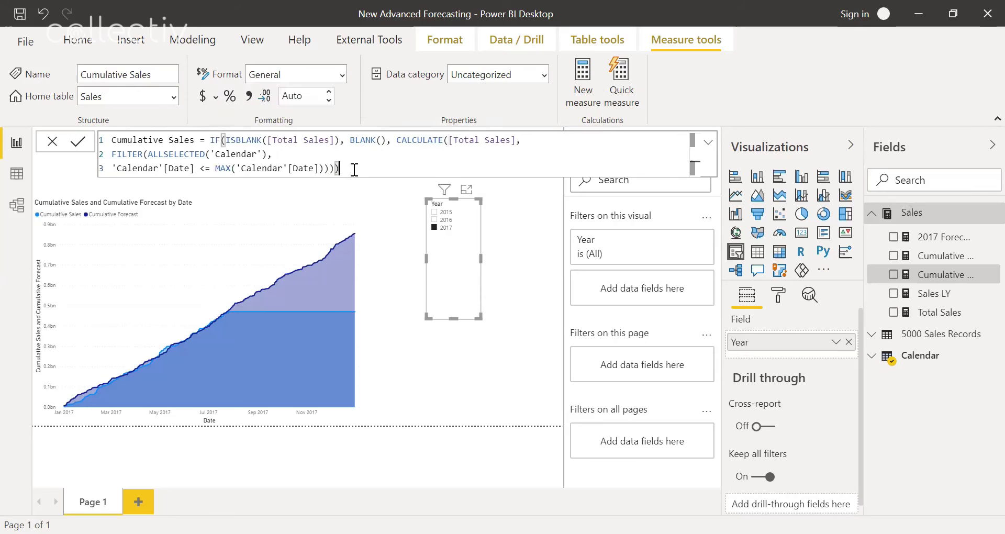
key(Return)
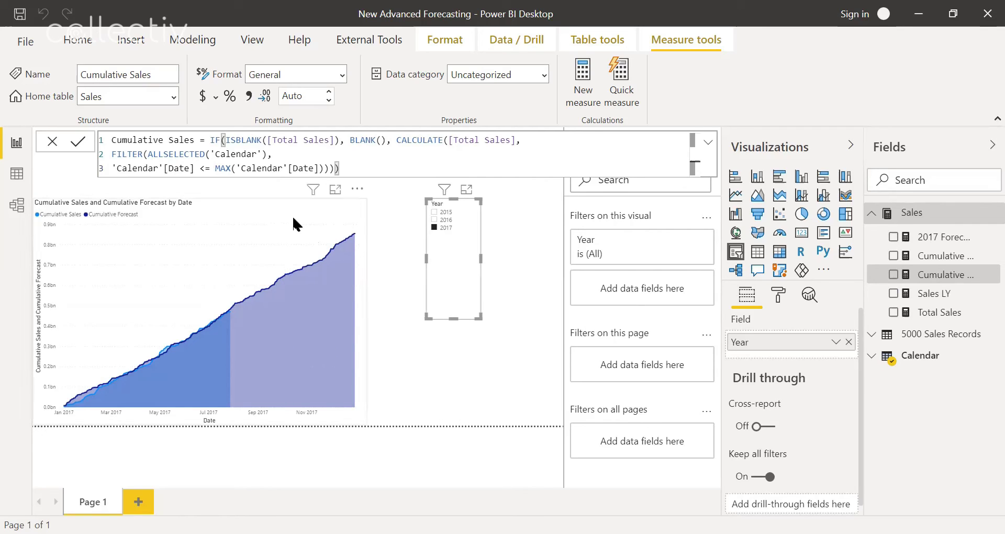
Create a Sales-table measure 'Sales vs Forecast' defined as [Cumulative Sales] - [Cumulative Forecast]
click(916, 213)
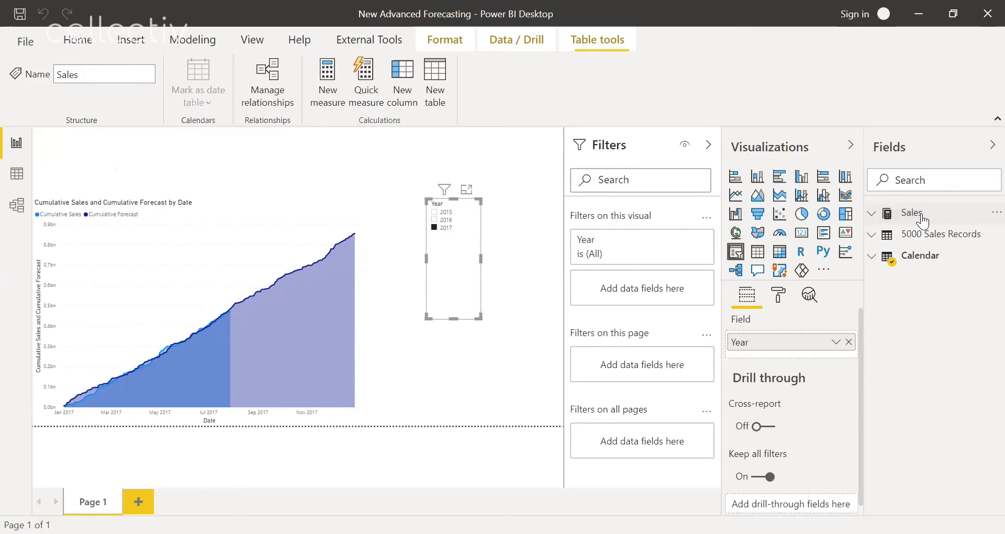
click(335, 91)
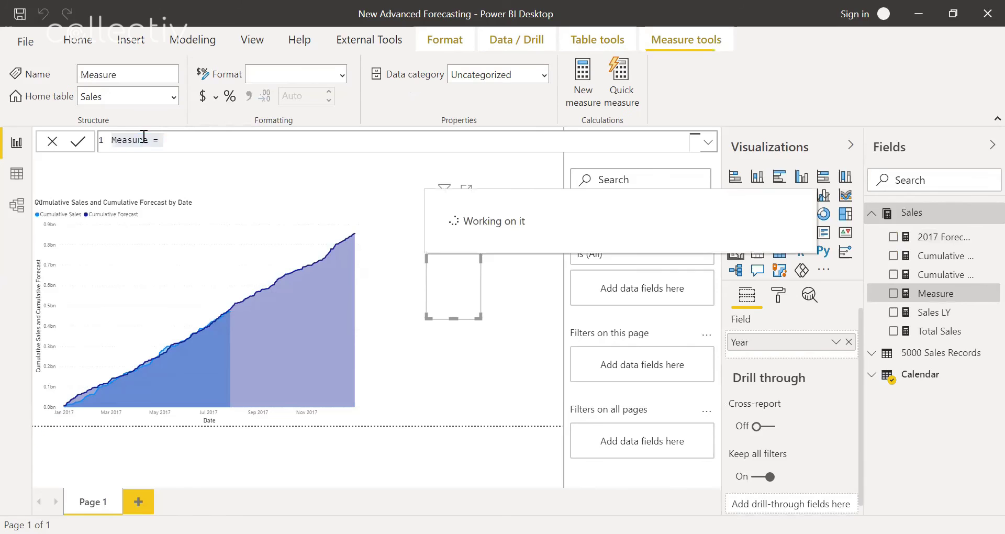
click(149, 140)
key(BackSpace)
key(BackSpace)
key(BackSpace)
key(BackSpace)
key(BackSpace)
key(BackSpace)
key(BackSpace)
text(Sales vs Forecast)
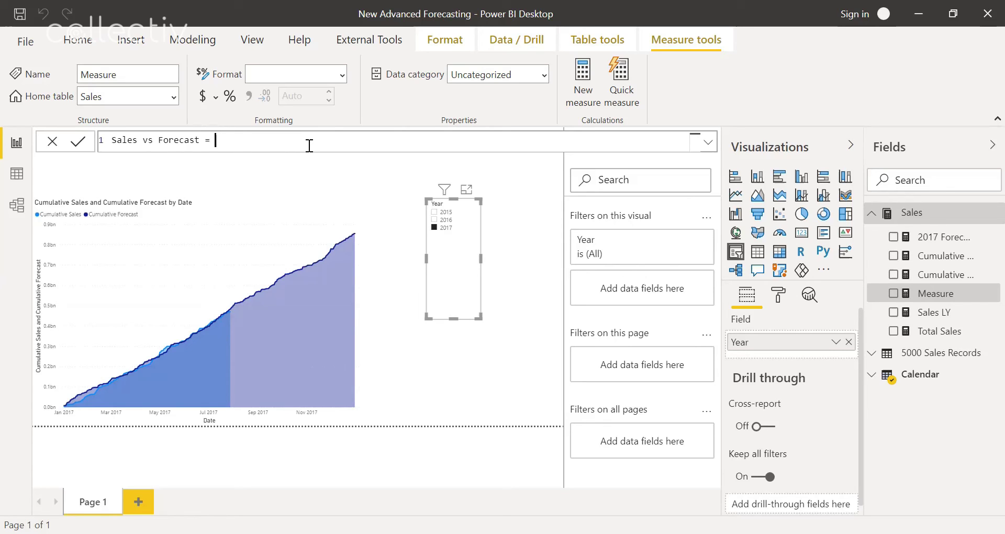
text([Cum)
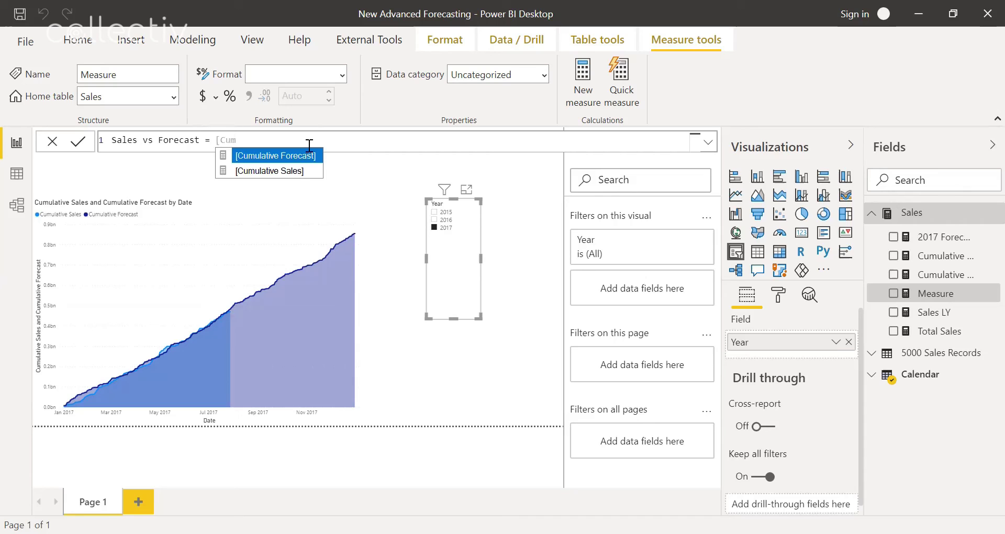
key(Down)
key(Tab)
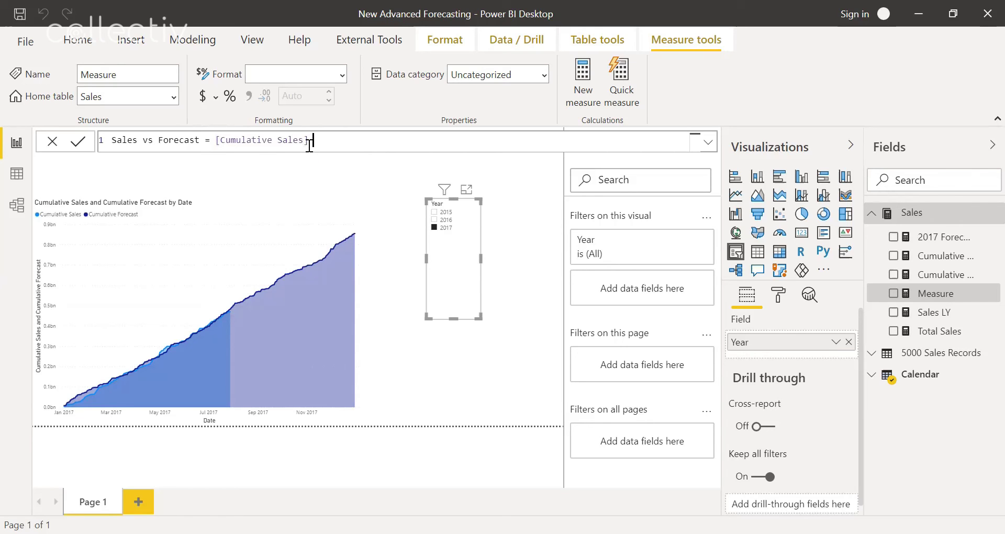
text(- [Cum)
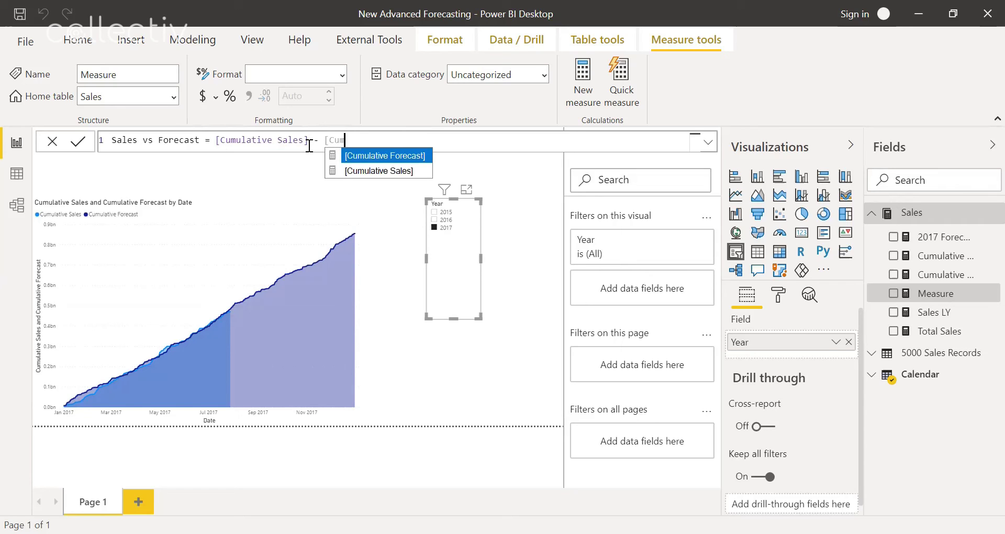
key(Tab)
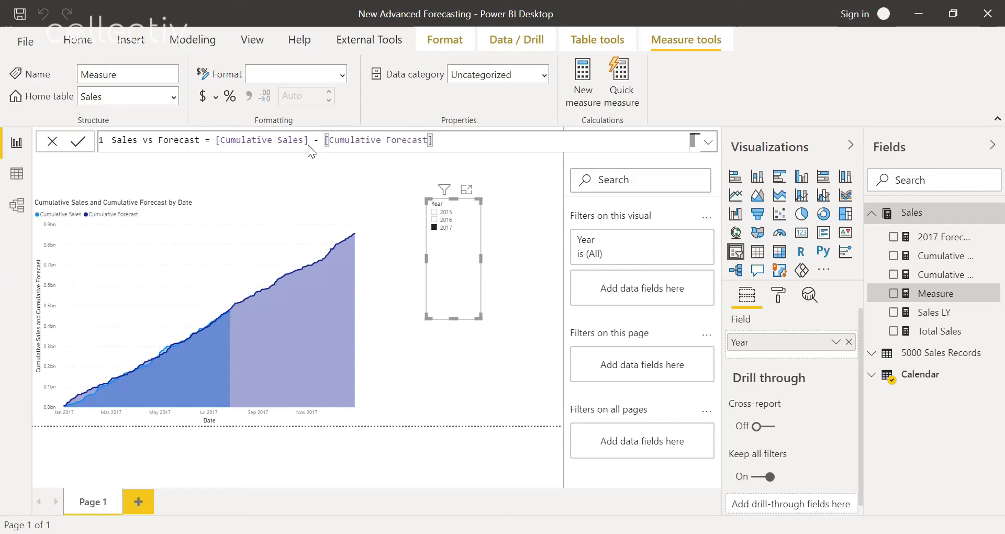
key(Return)
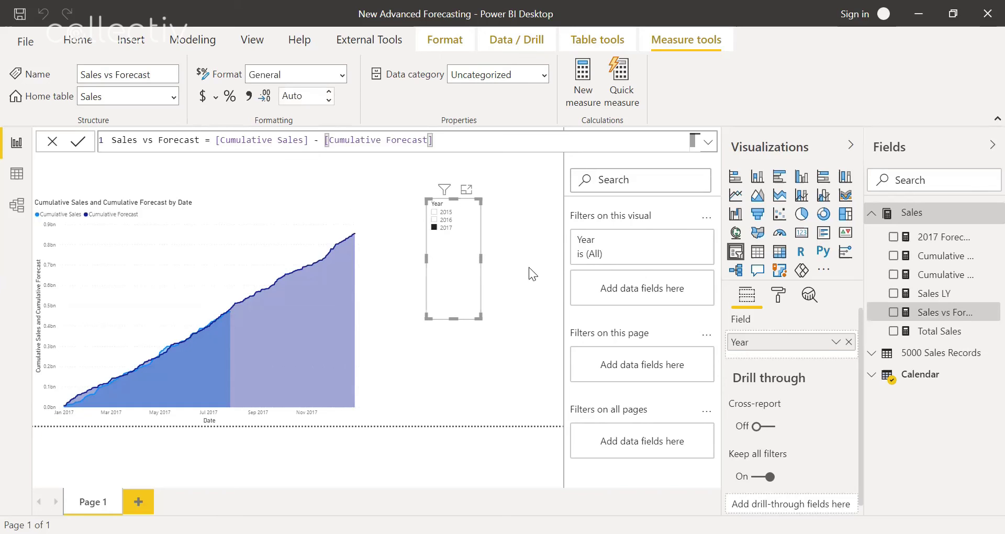
Add a new empty area chart and place it below the year slicer
click(292, 211)
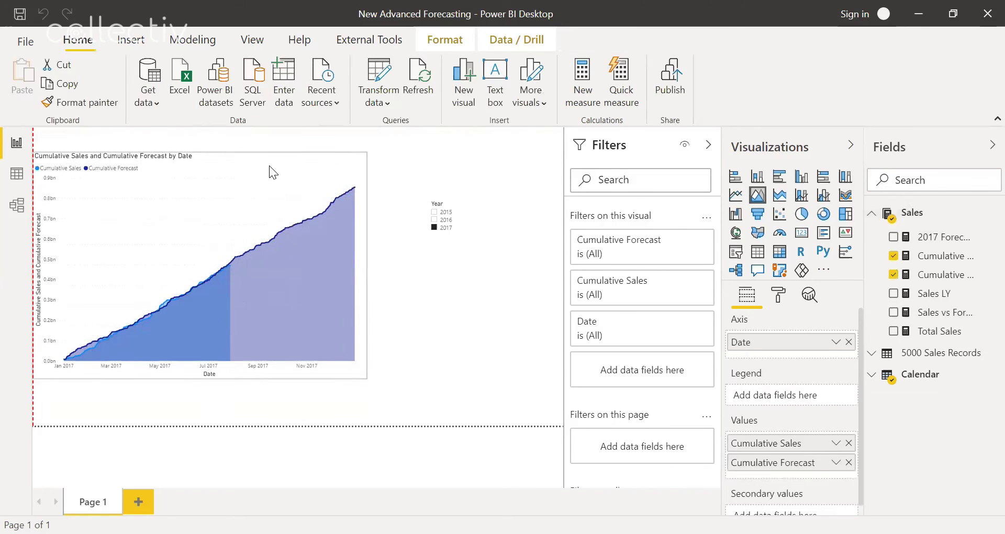
click(537, 344)
click(758, 196)
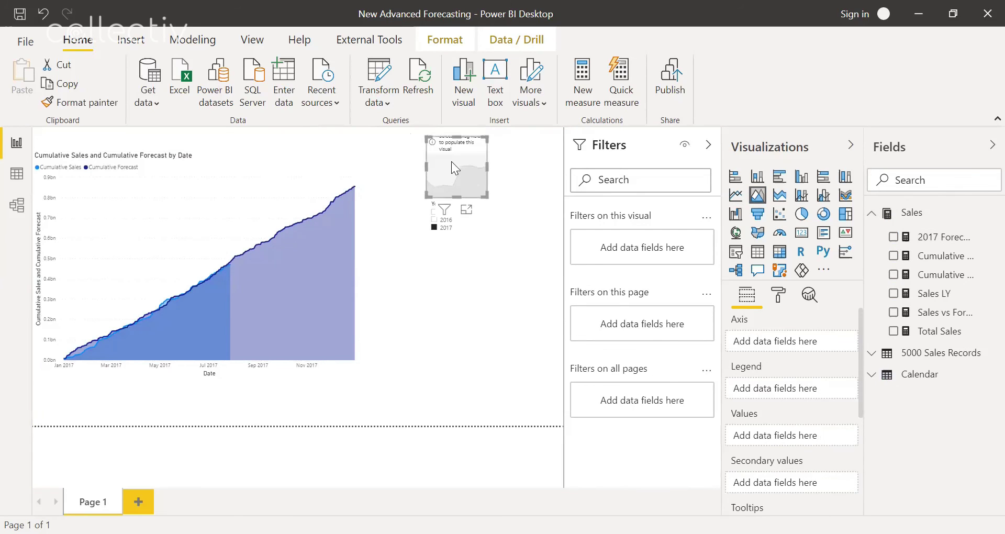
drag(451, 161, 433, 296)
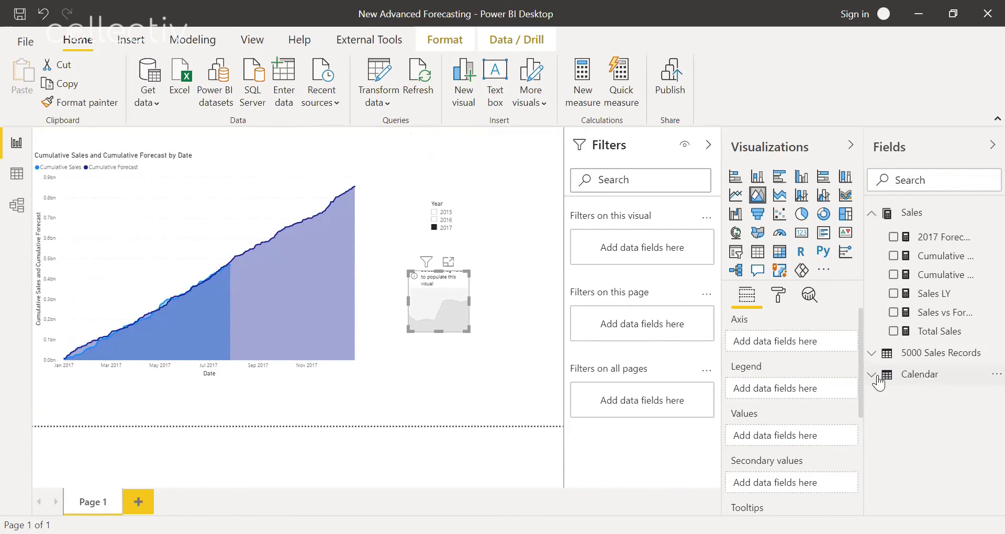
Plot Sales vs Forecast against individual Calendar Date values, not the hierarchy, and enlarge the chart
click(972, 382)
drag(927, 398, 800, 345)
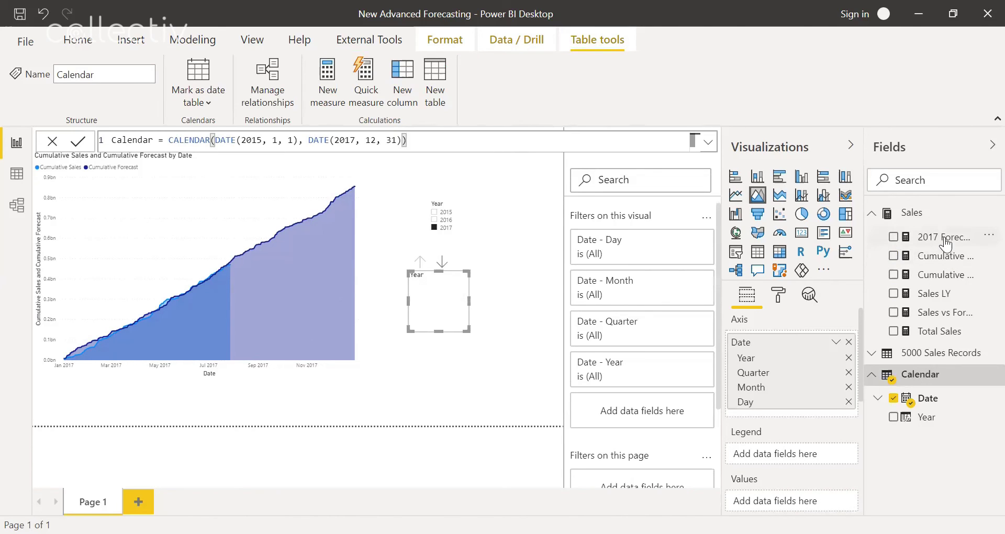
drag(952, 314, 814, 503)
drag(411, 331, 247, 406)
right_click(782, 343)
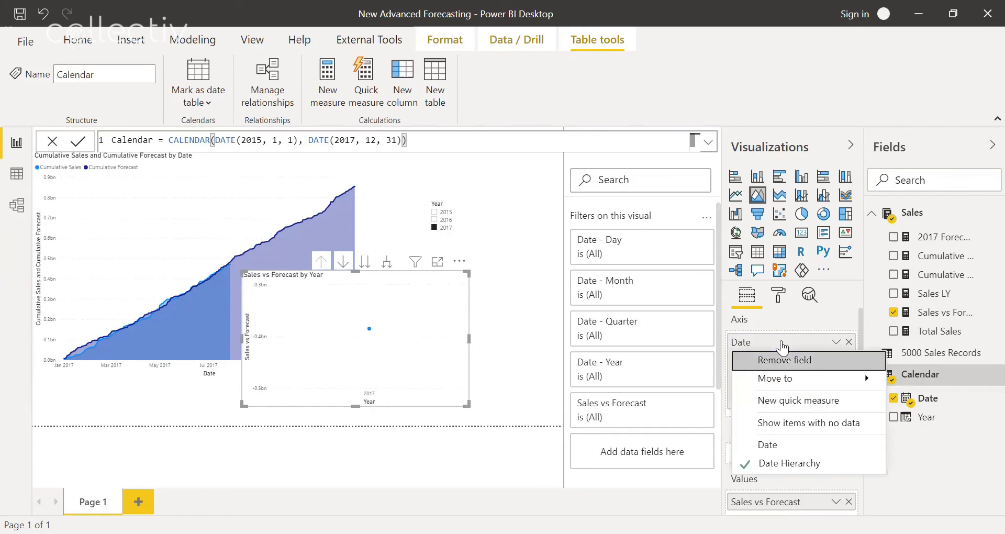
click(812, 441)
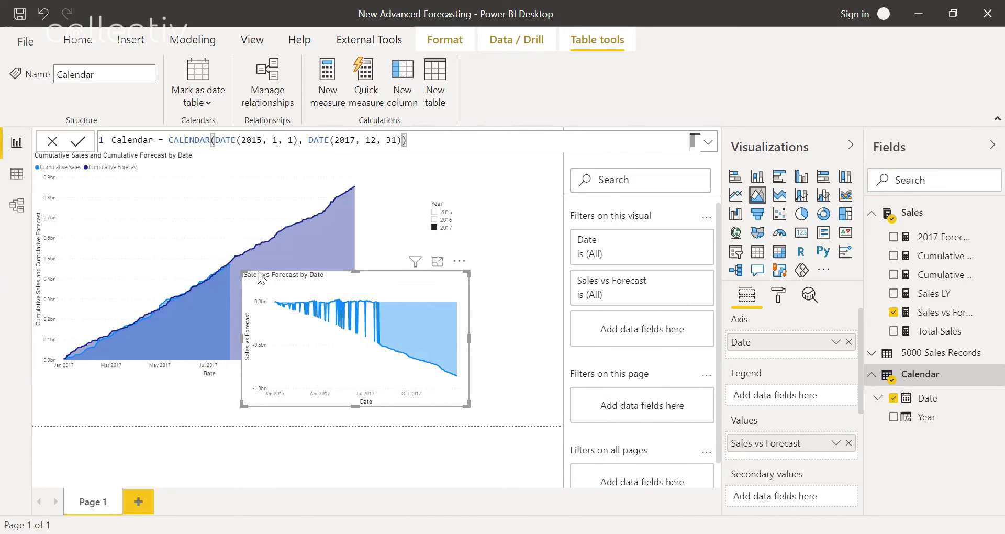
mouse_move(242, 272)
mouse_down()
mouse_move(166, 245)
mouse_move(213, 275)
mouse_move(400, 307)
mouse_move(243, 292)
mouse_move(240, 278)
mouse_up()
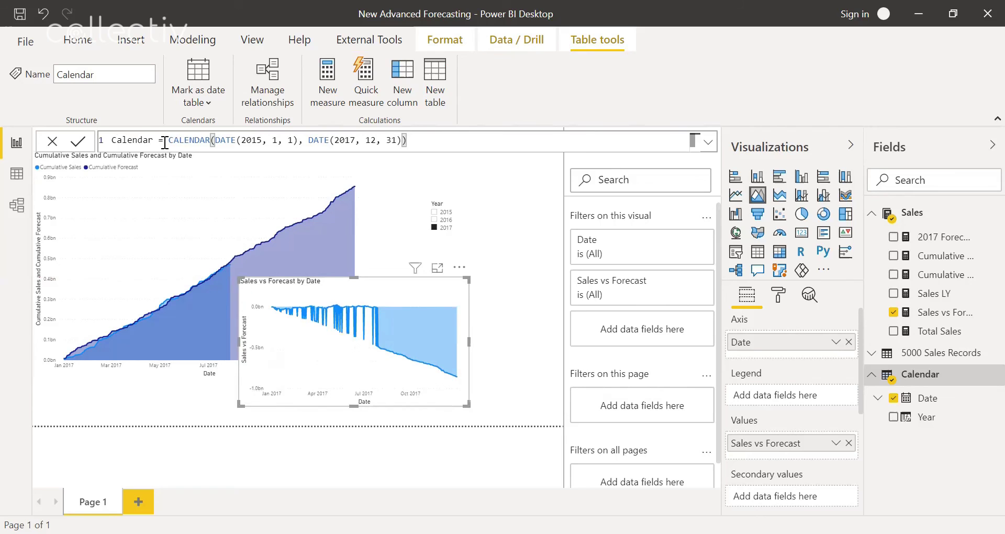
Rewrite Sales vs Forecast as IF(ISBLANK([Cumulative Sales]), BLANK(), [Cumulative Sales] - [Cumulative Forecast])
click(956, 318)
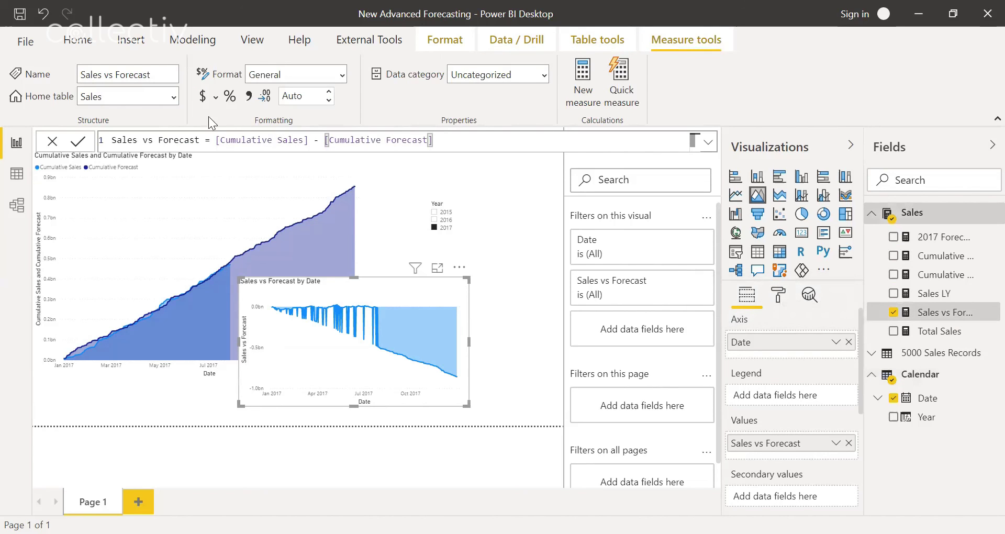
click(242, 142)
text(IF)
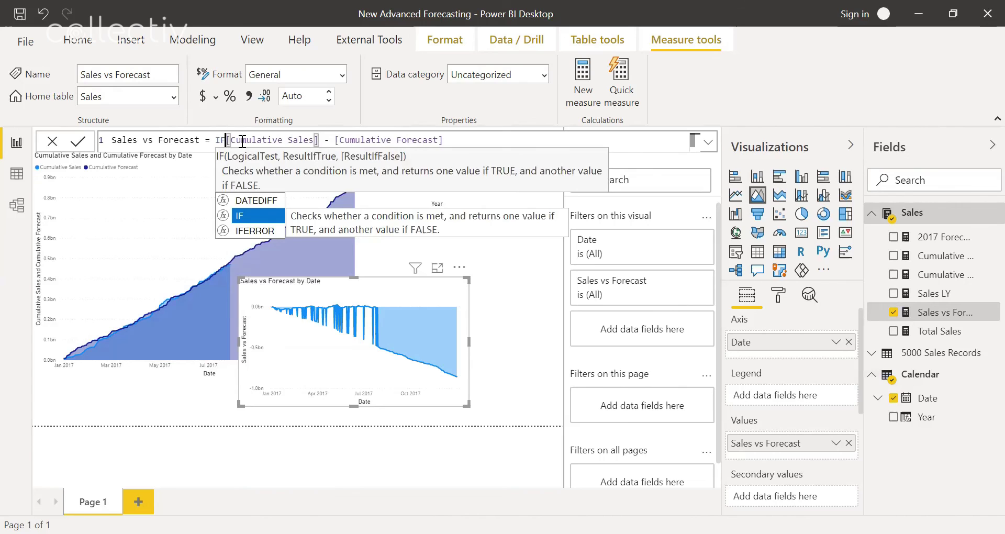
text((ISBLAN)
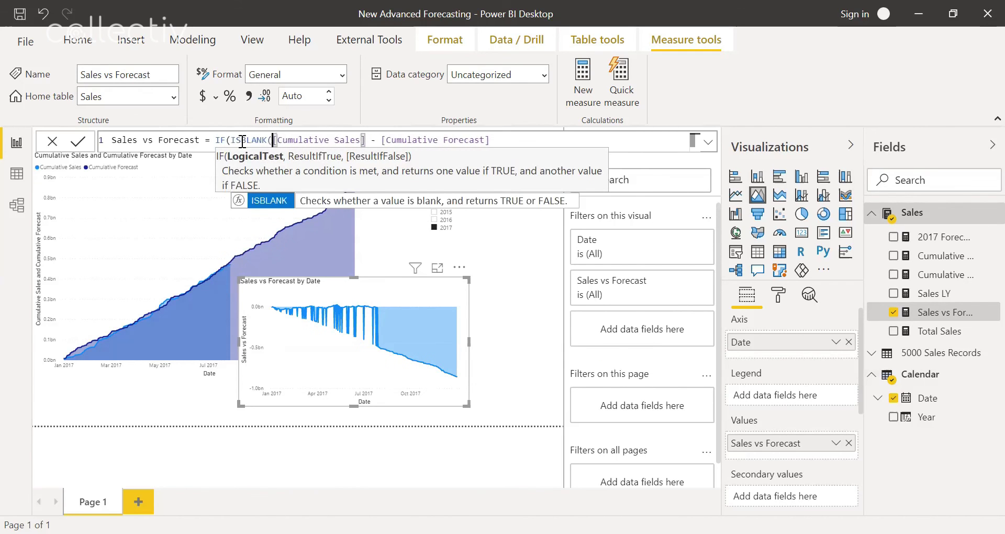
text(K()
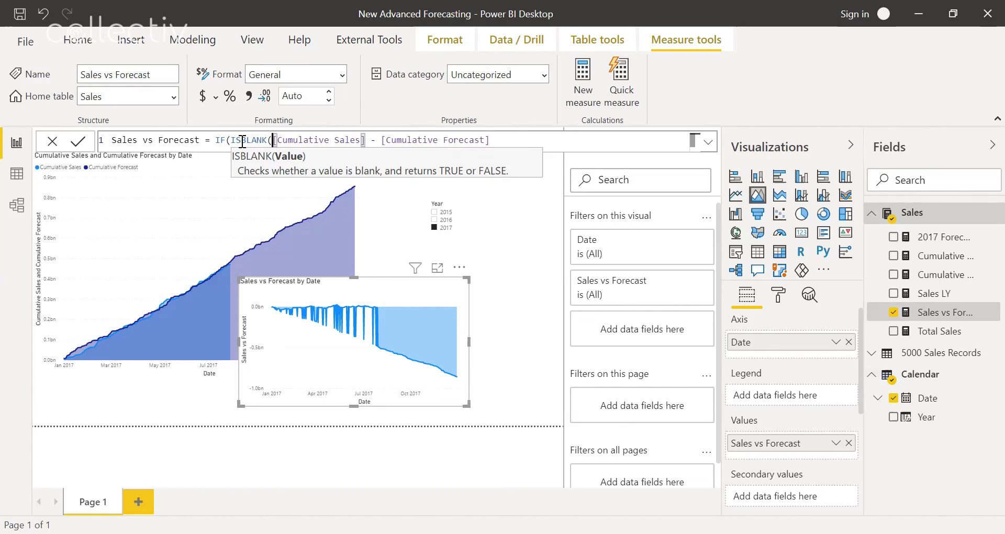
text([C)
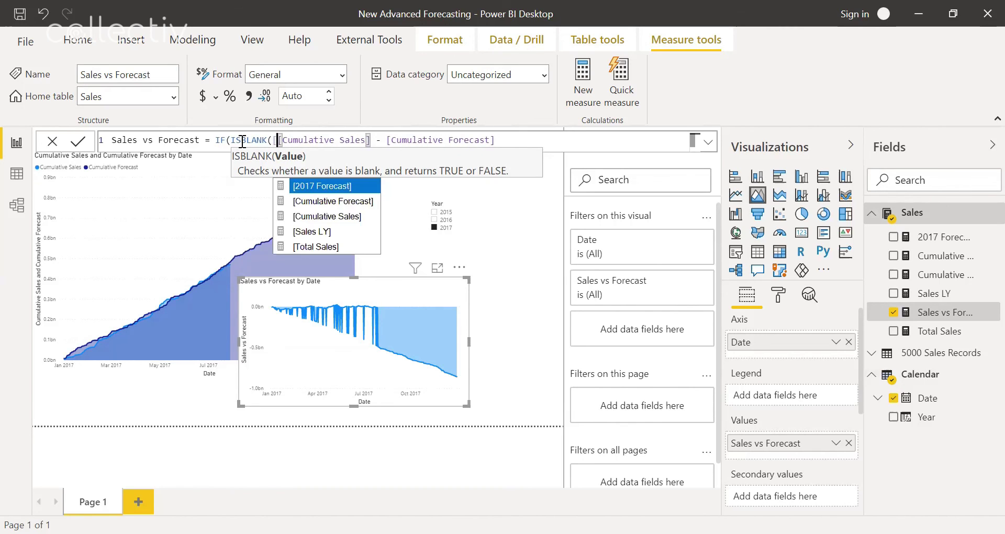
key(Down)
key(Tab)
text(), )
text(BLANK())
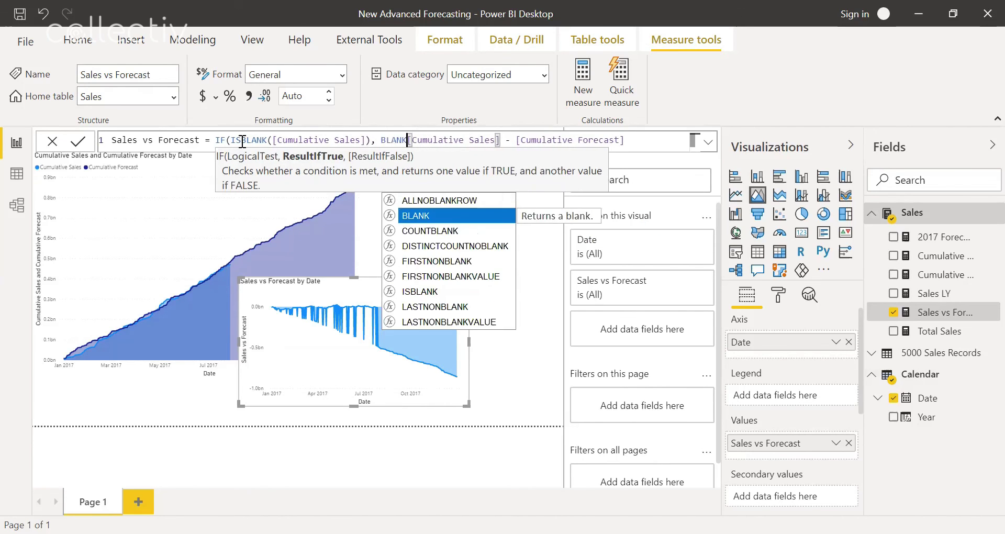
text(,)
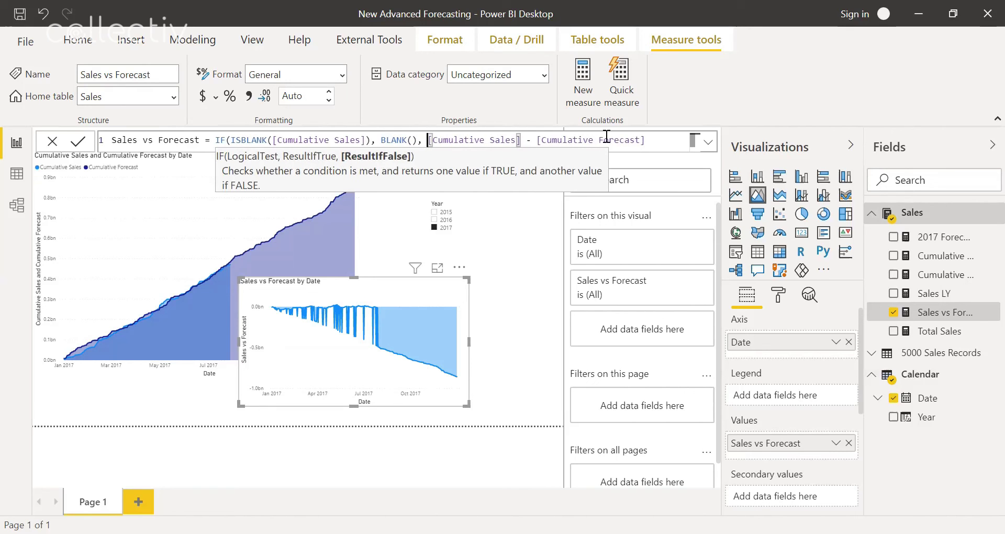
click(660, 140)
text())
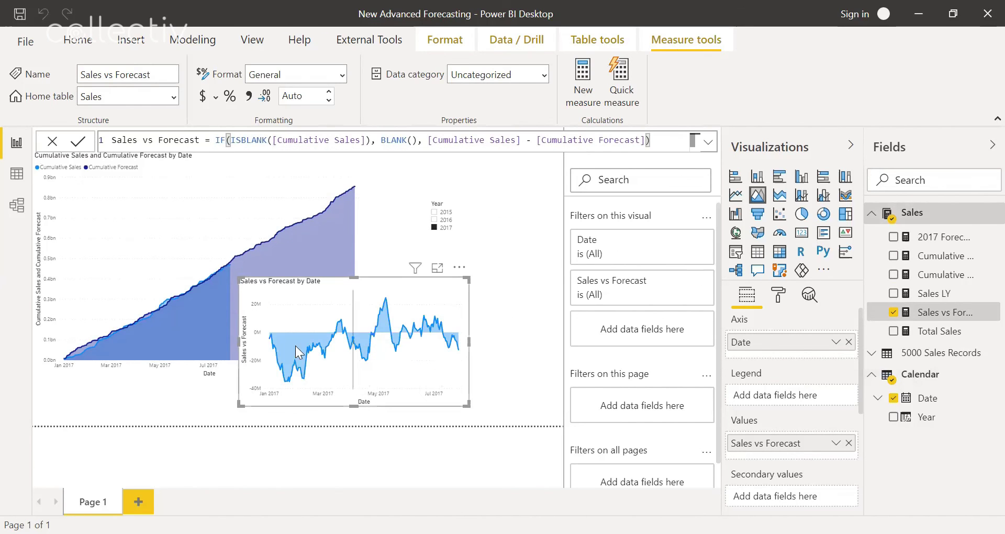
Enlarge the Sales vs Forecast chart up and left, then move it right and down
drag(239, 278, 163, 228)
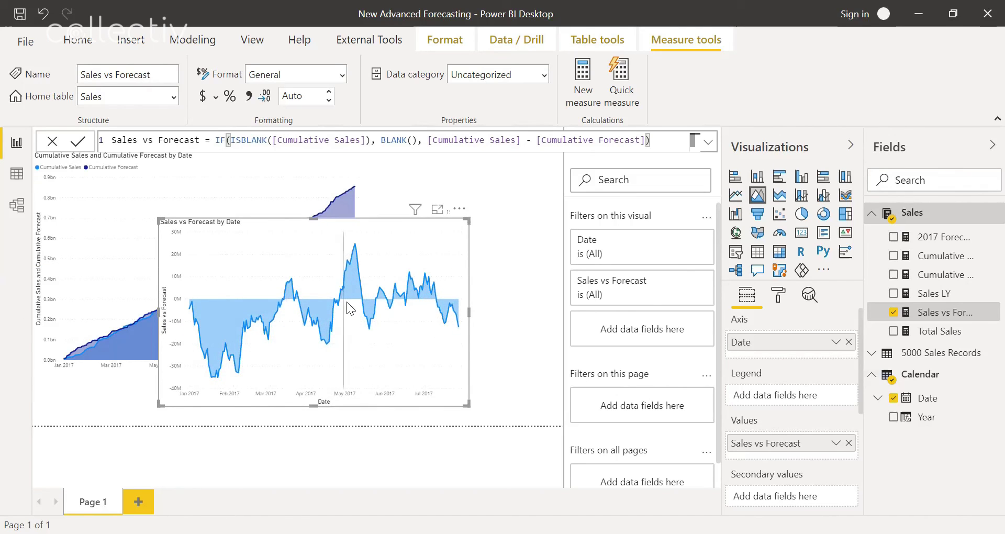
mouse_move(346, 302)
drag(418, 222, 490, 232)
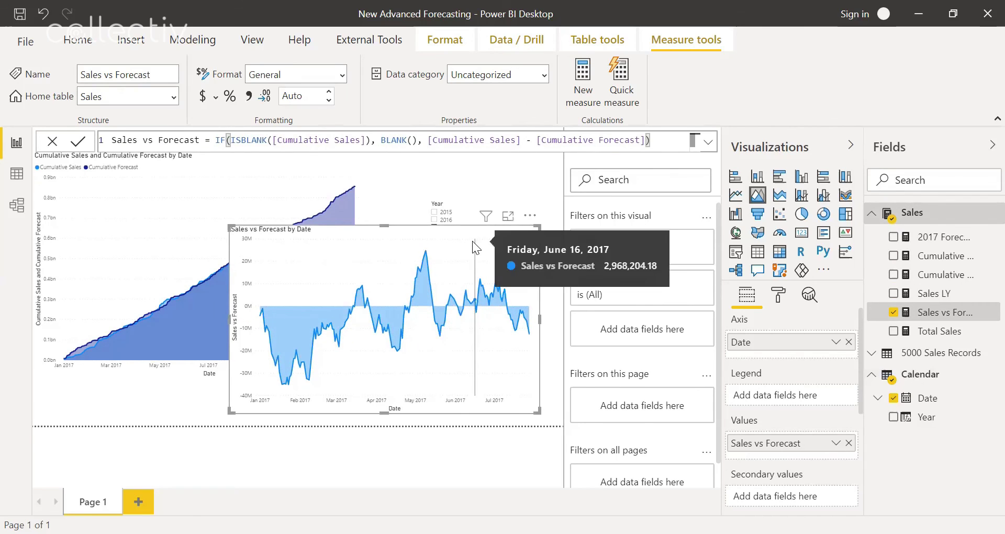